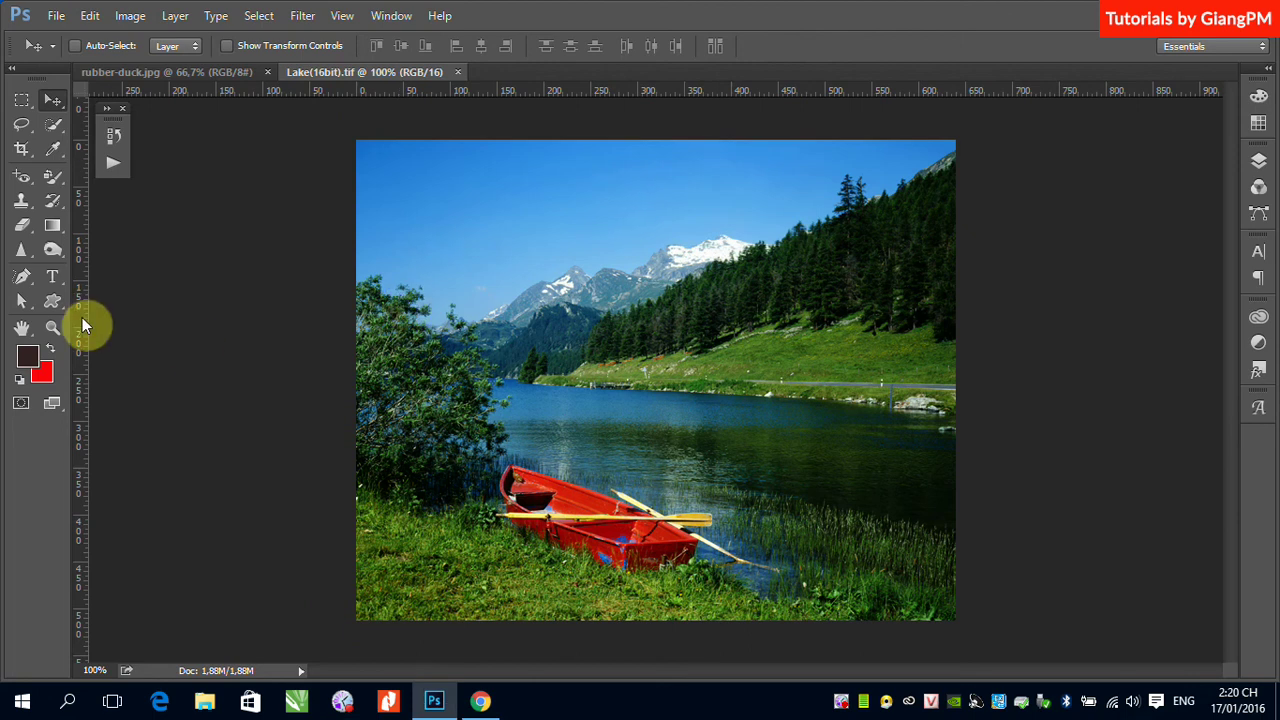
Expand the Dodge/Burn/Sponge tool flyout in the Tools panel.
click(52, 249)
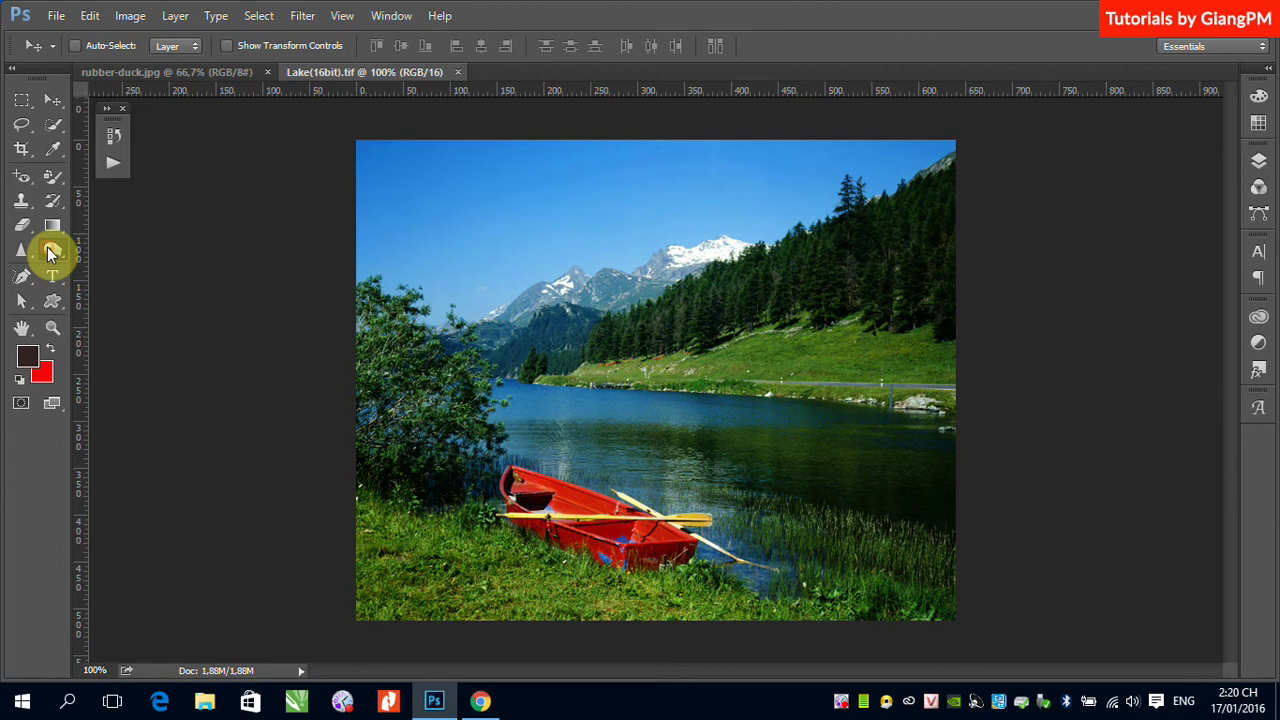
drag(75, 247, 123, 258)
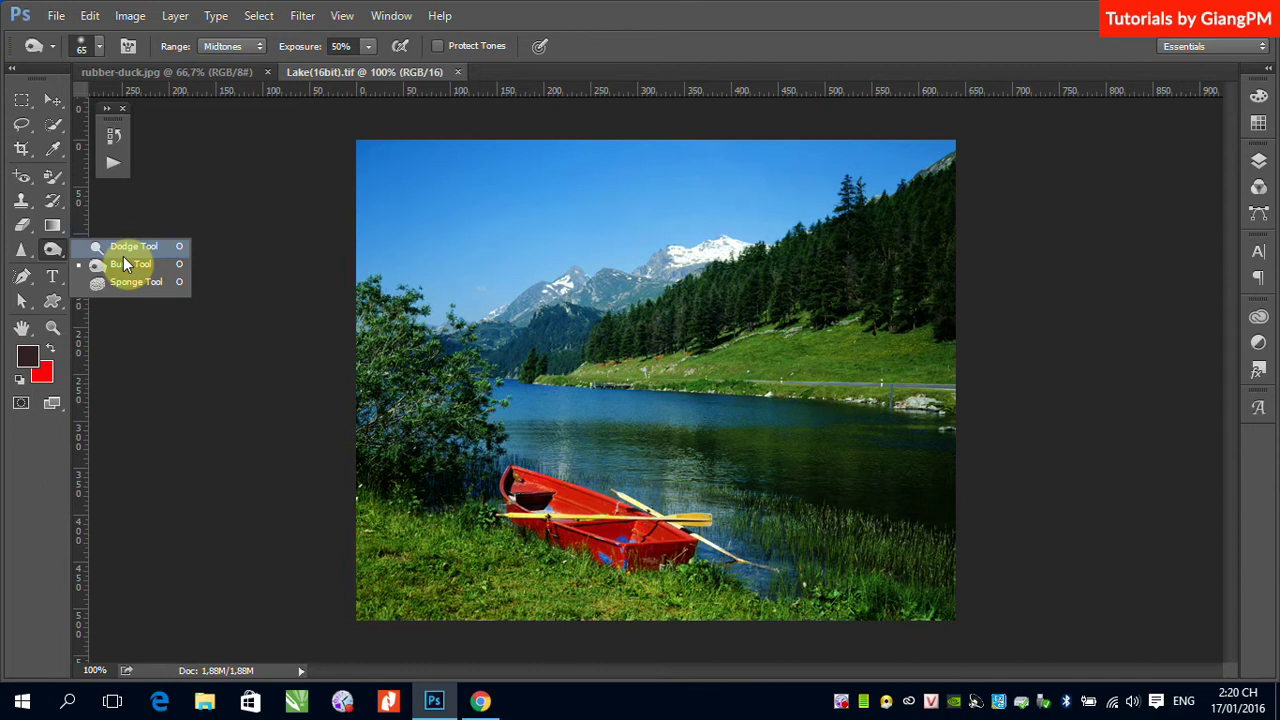
Switch to the Dodge tool, leaving Exposure at 50% with Highlights range.
click(124, 259)
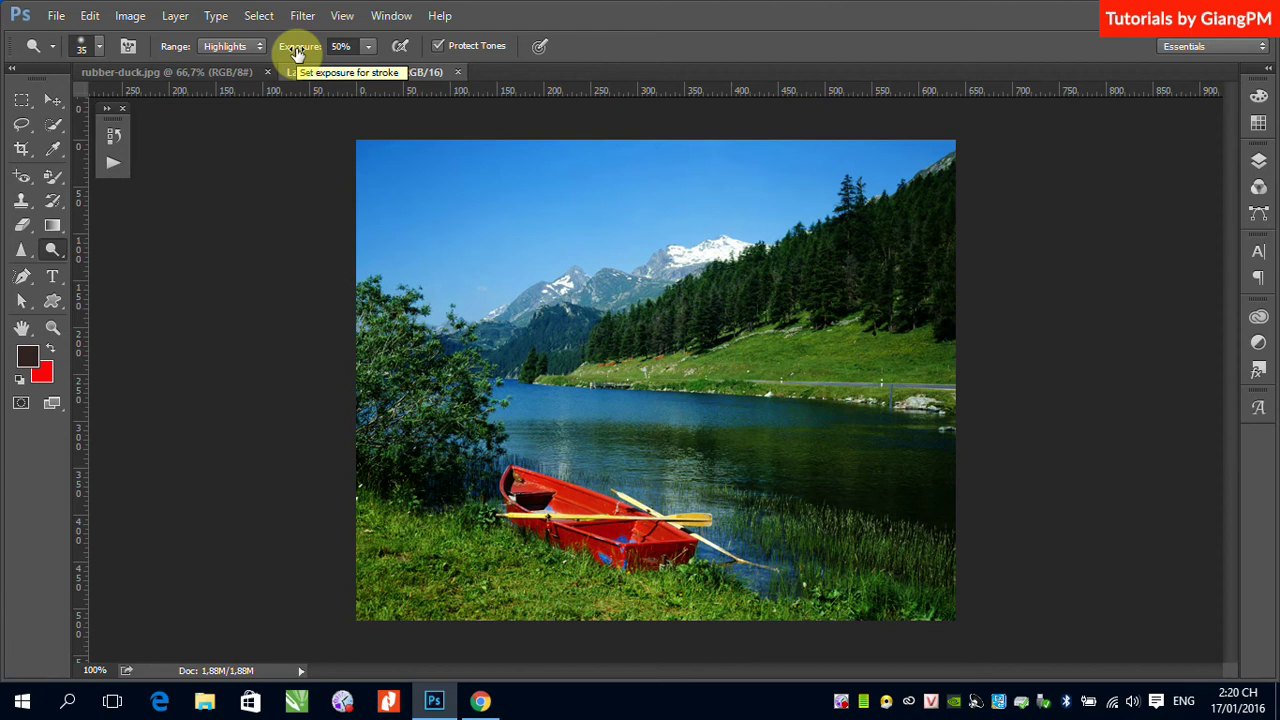
click(368, 46)
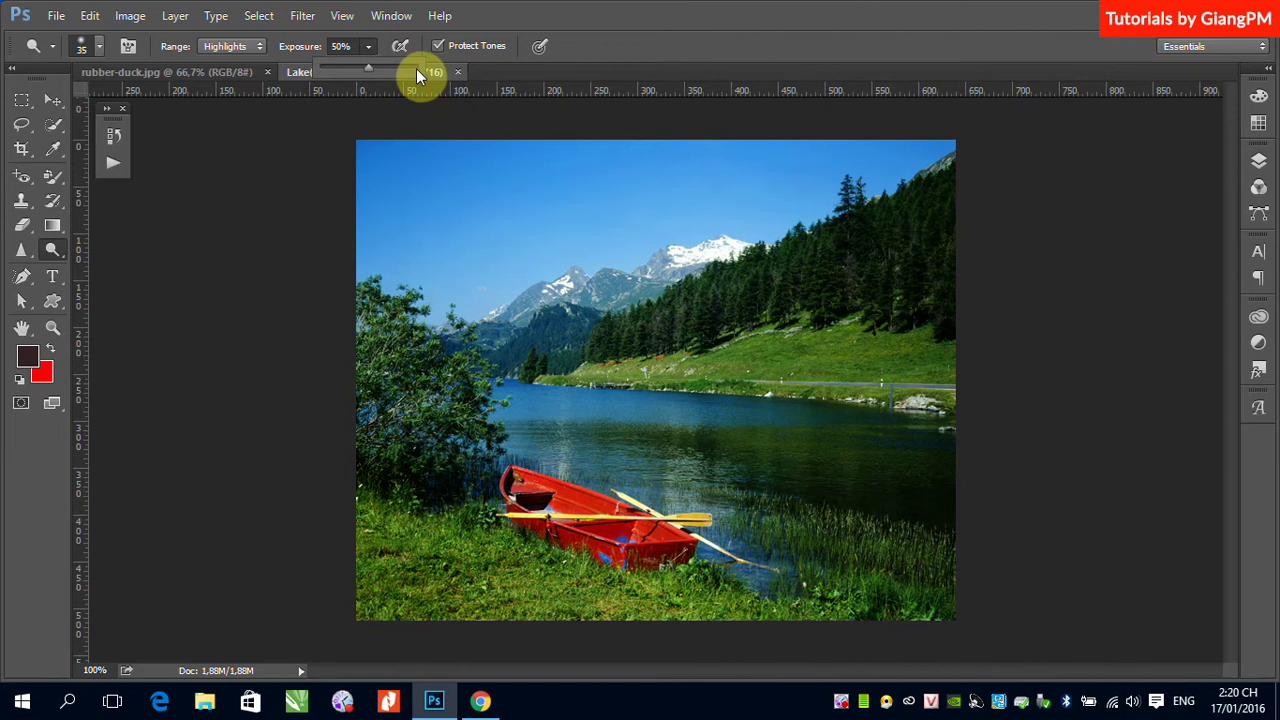
click(623, 30)
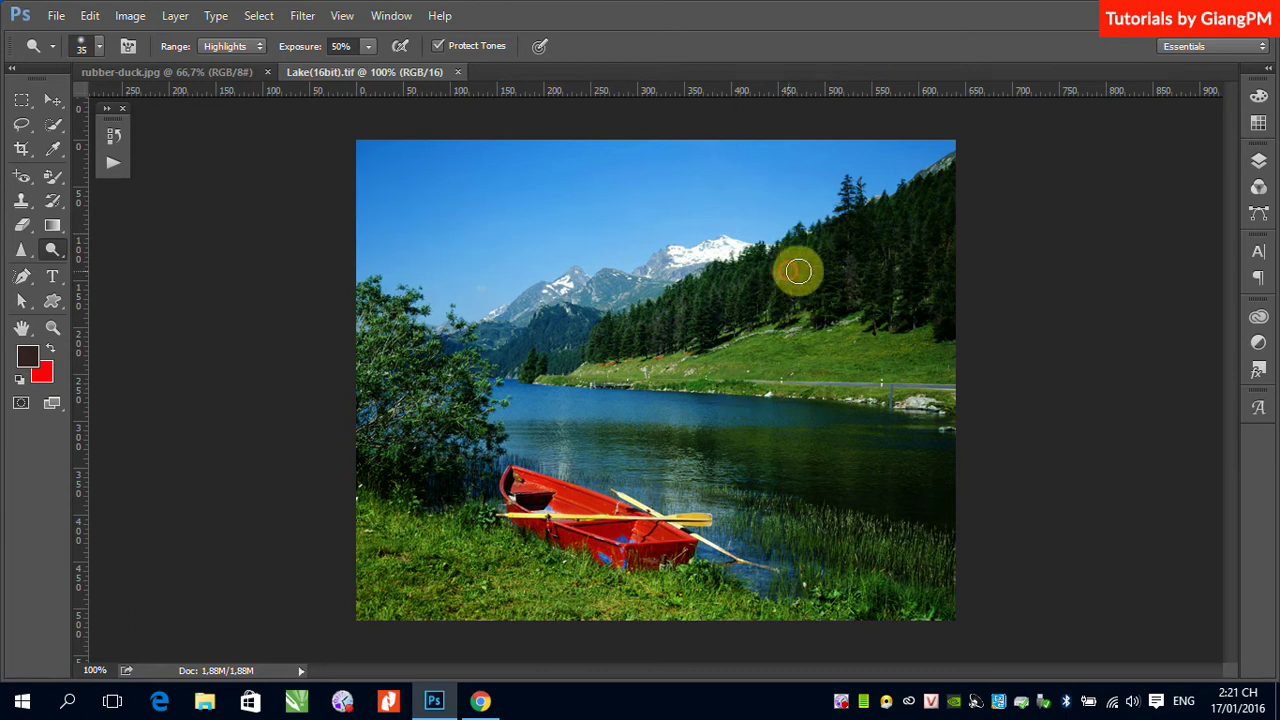
Dodge the snowy peak and nearby trees, then set Exposure to 100% and Range to Midtones.
click(744, 250)
drag(744, 250, 841, 258)
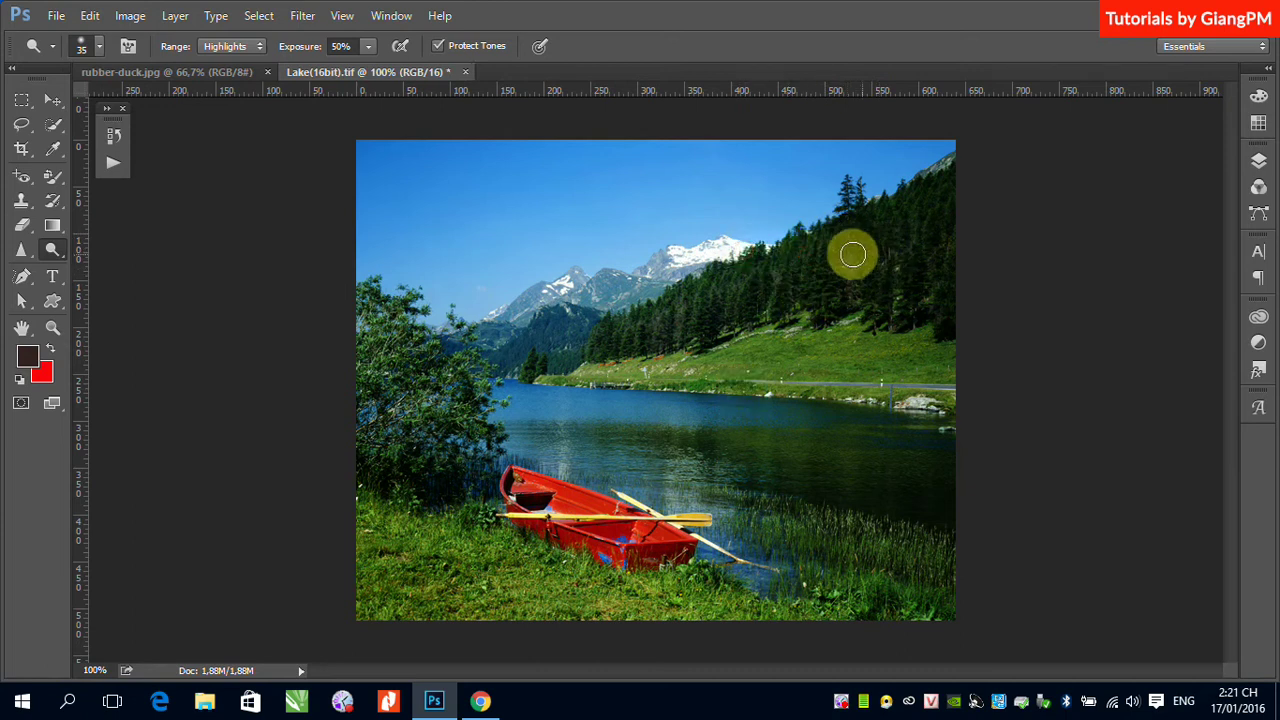
click(368, 46)
drag(367, 67, 425, 71)
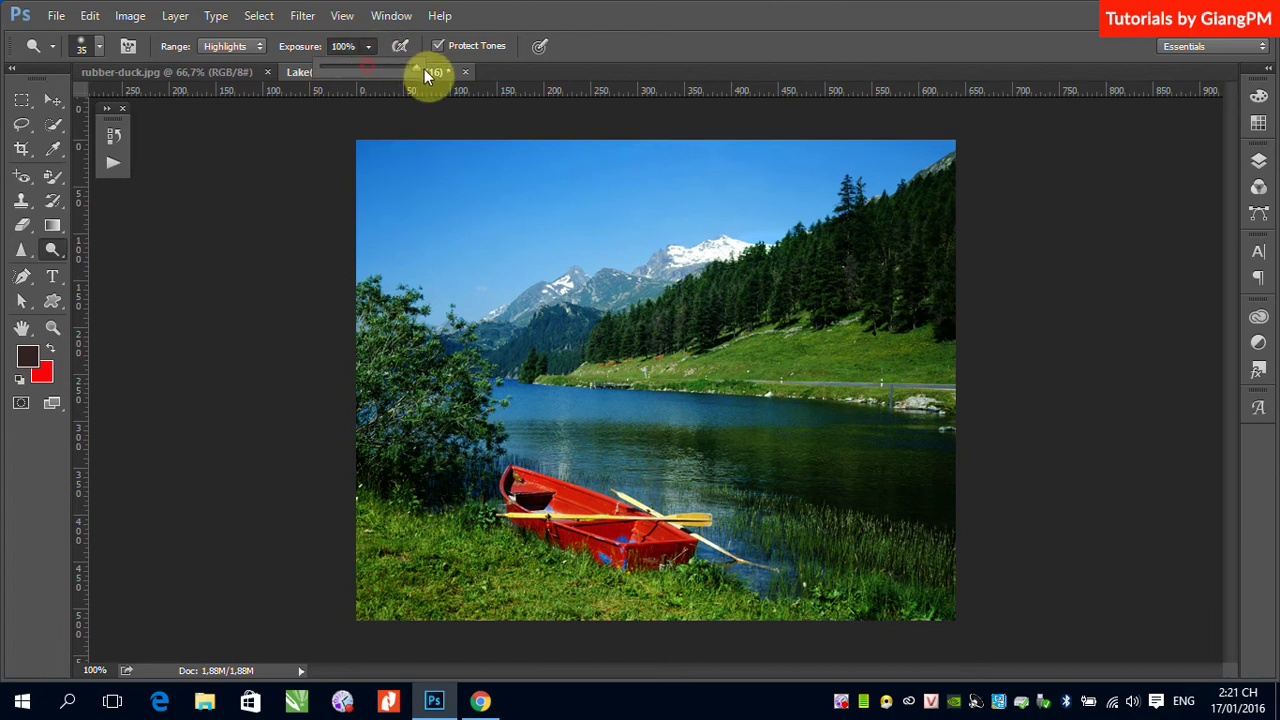
click(255, 46)
click(228, 74)
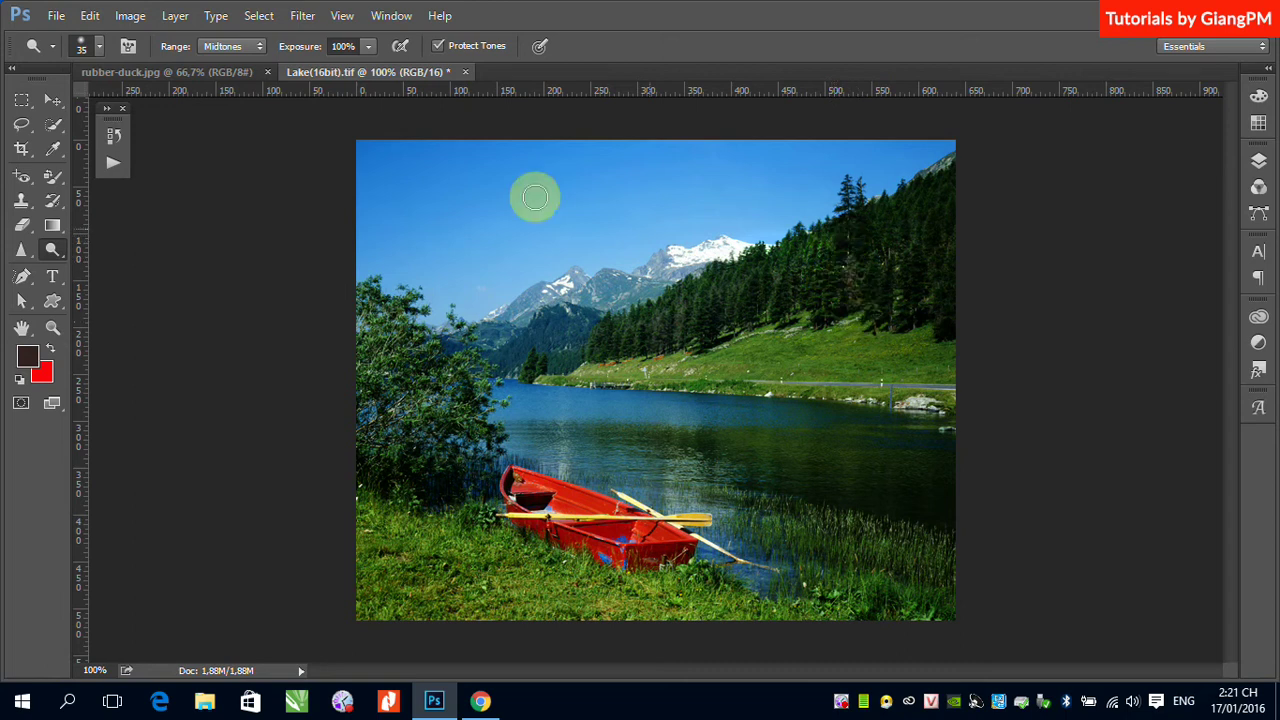
click(259, 46)
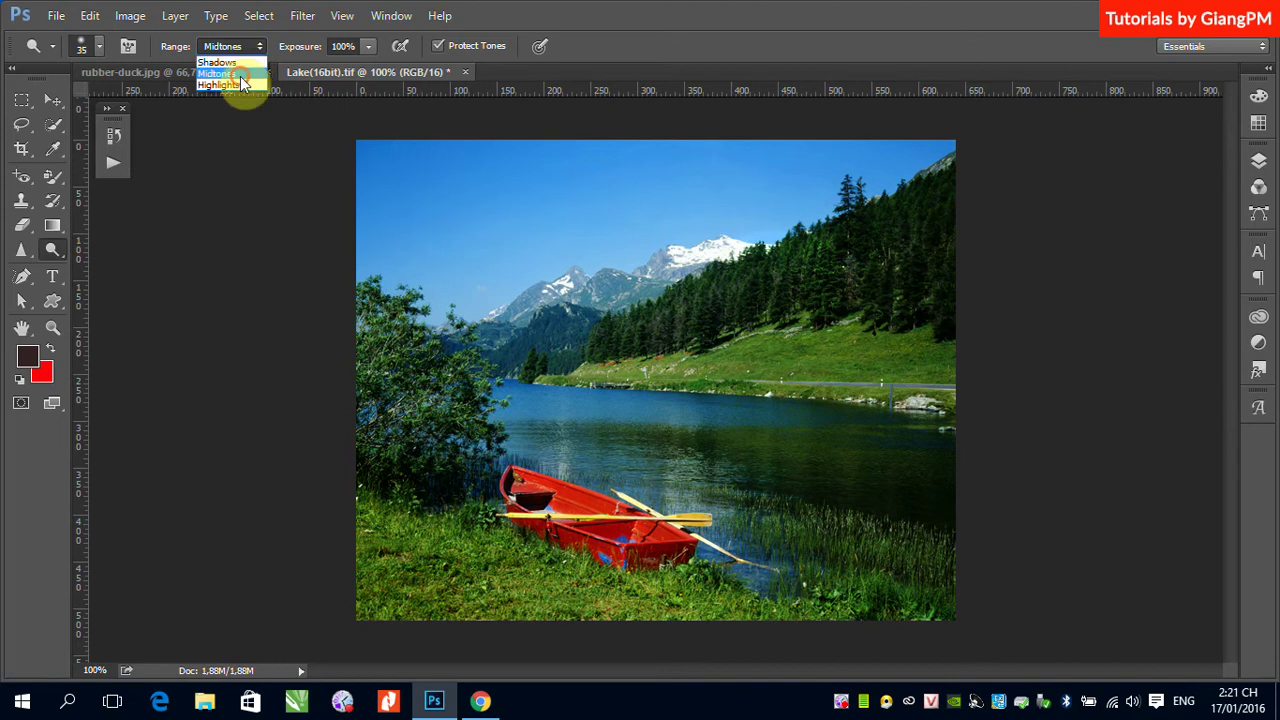
Keeping Midtones at 100% exposure, dodge across the hillside grass and trees.
click(230, 74)
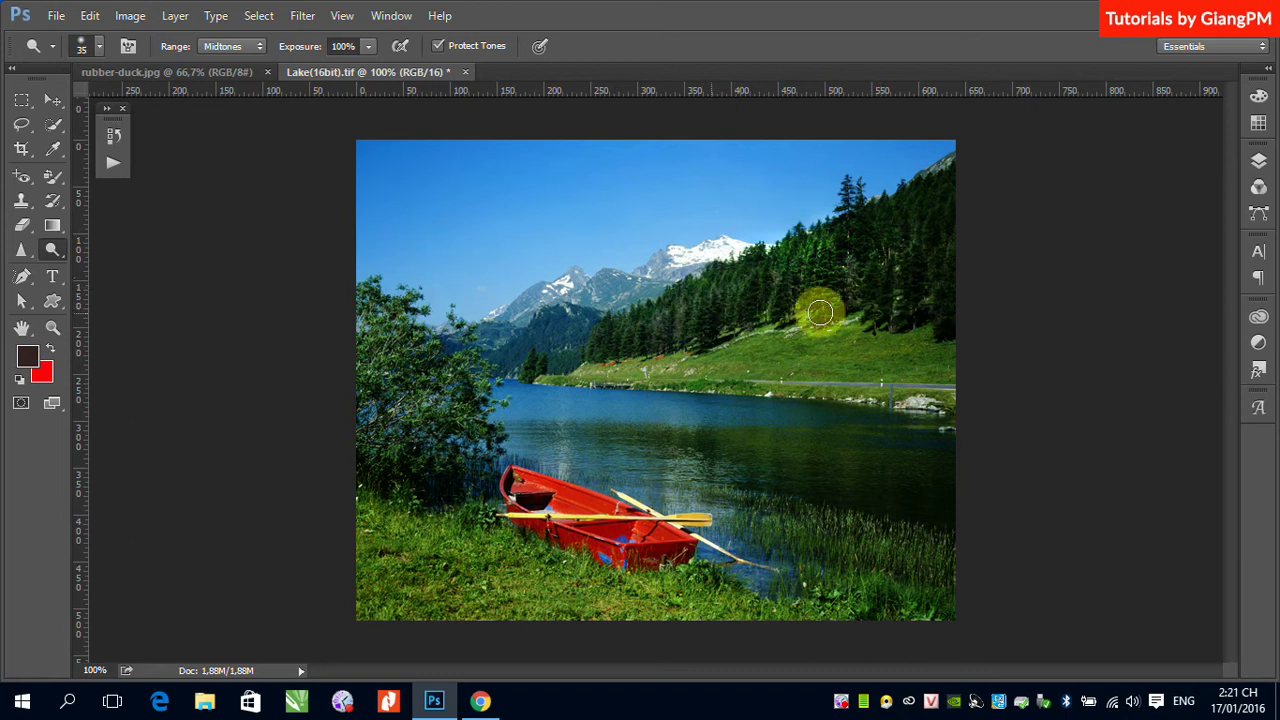
mouse_move(661, 316)
mouse_down()
mouse_move(741, 343)
mouse_move(894, 363)
mouse_move(743, 366)
mouse_move(971, 351)
mouse_move(849, 311)
mouse_move(885, 229)
mouse_up()
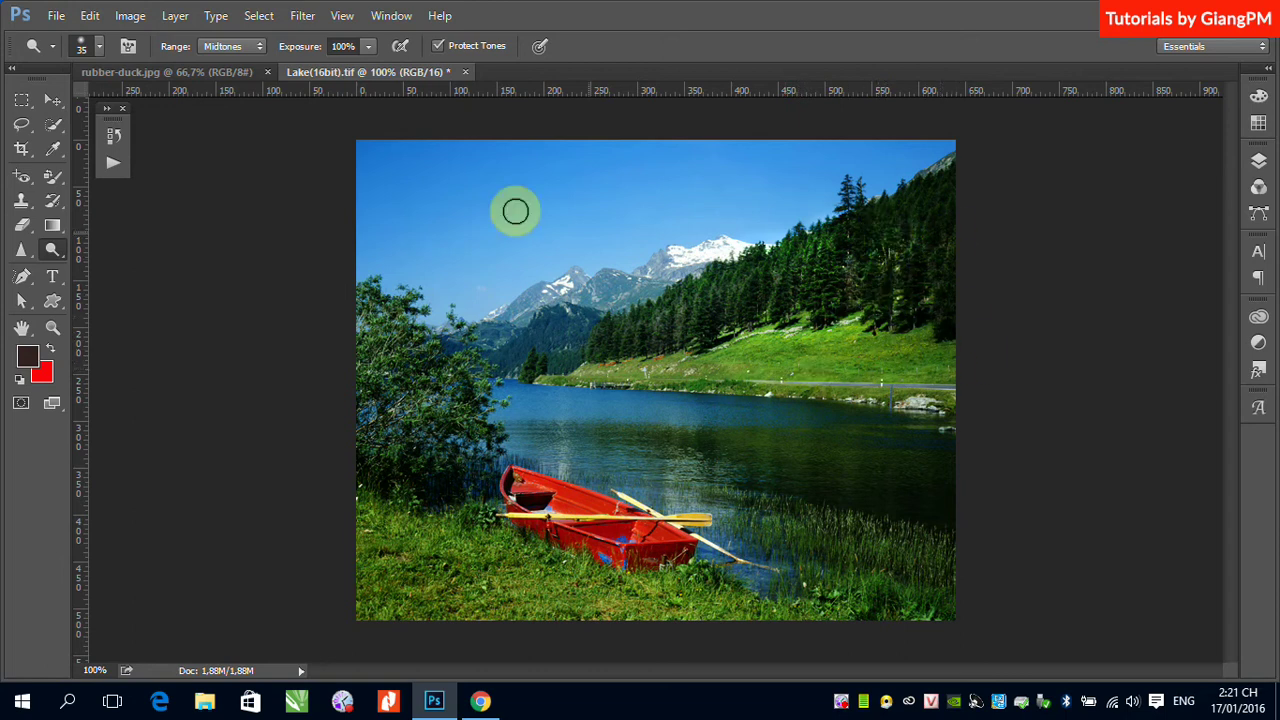
click(245, 47)
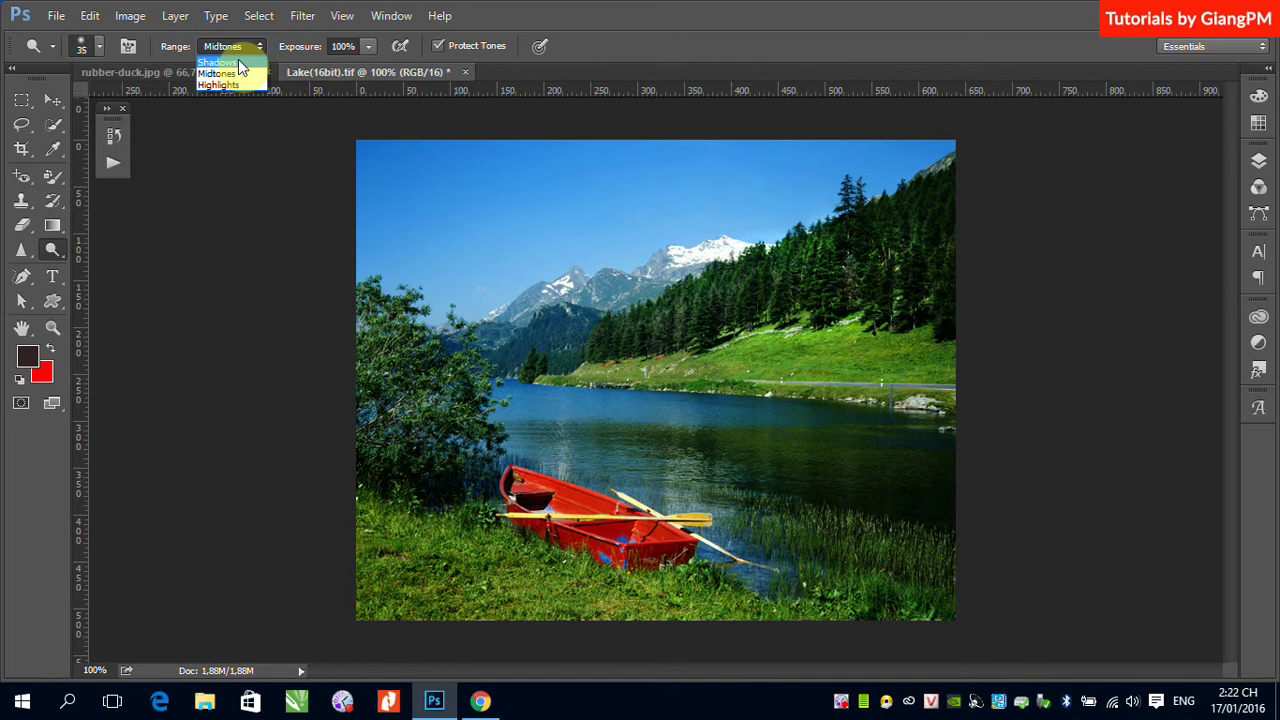
Set Range to Shadows and dodge the dark areas of the red boat.
click(240, 63)
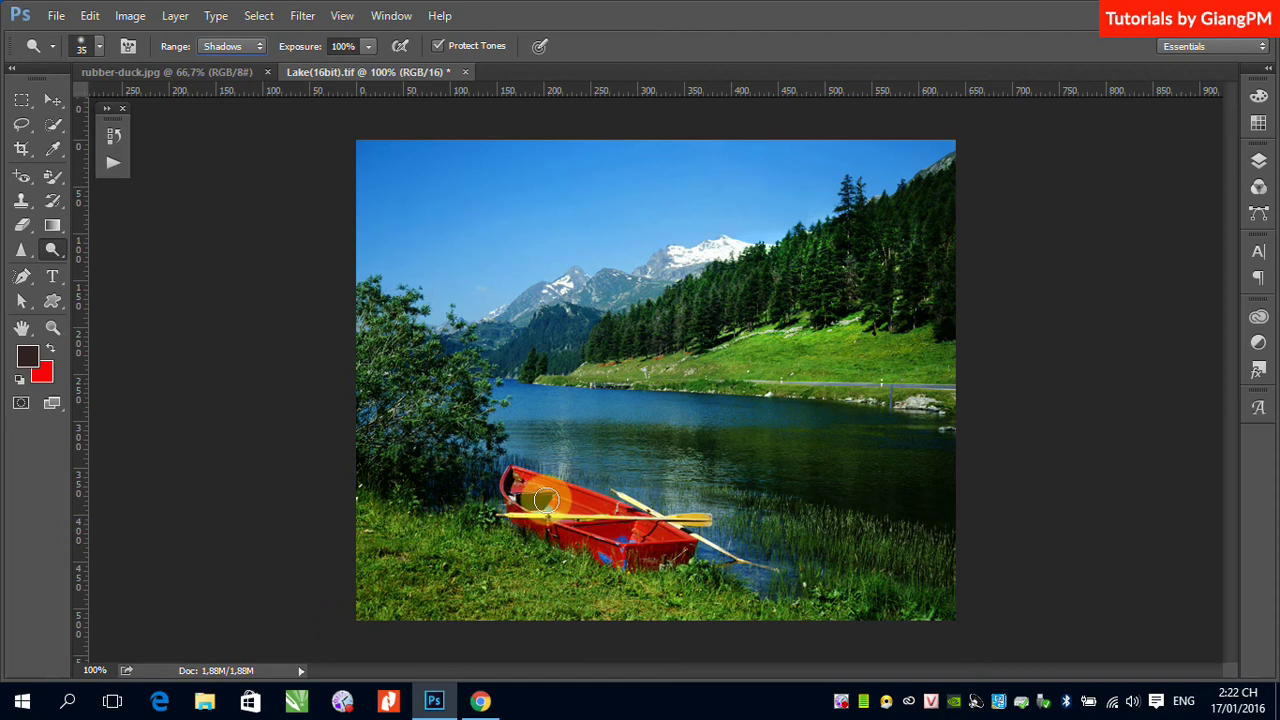
mouse_move(546, 494)
mouse_down()
mouse_move(530, 512)
mouse_move(452, 443)
mouse_up()
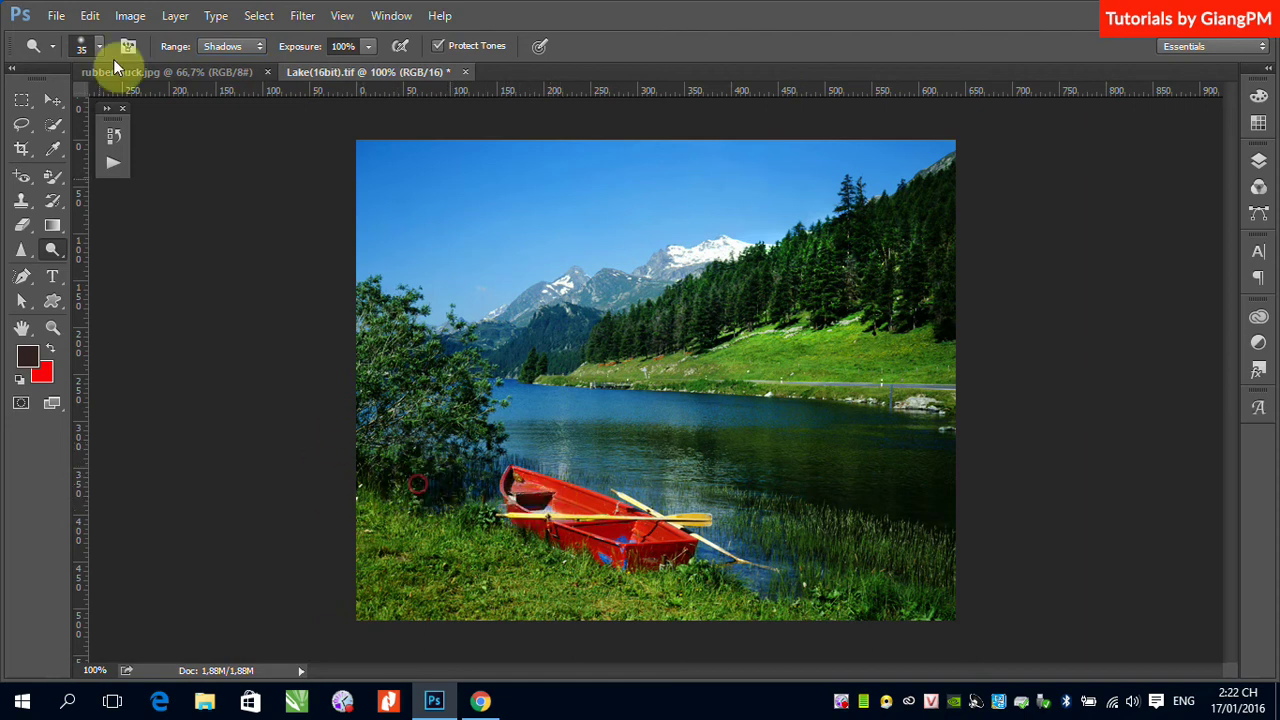
Set Range to Highlights and dodge the snowy peaks and sky toward the top-right trees.
click(259, 44)
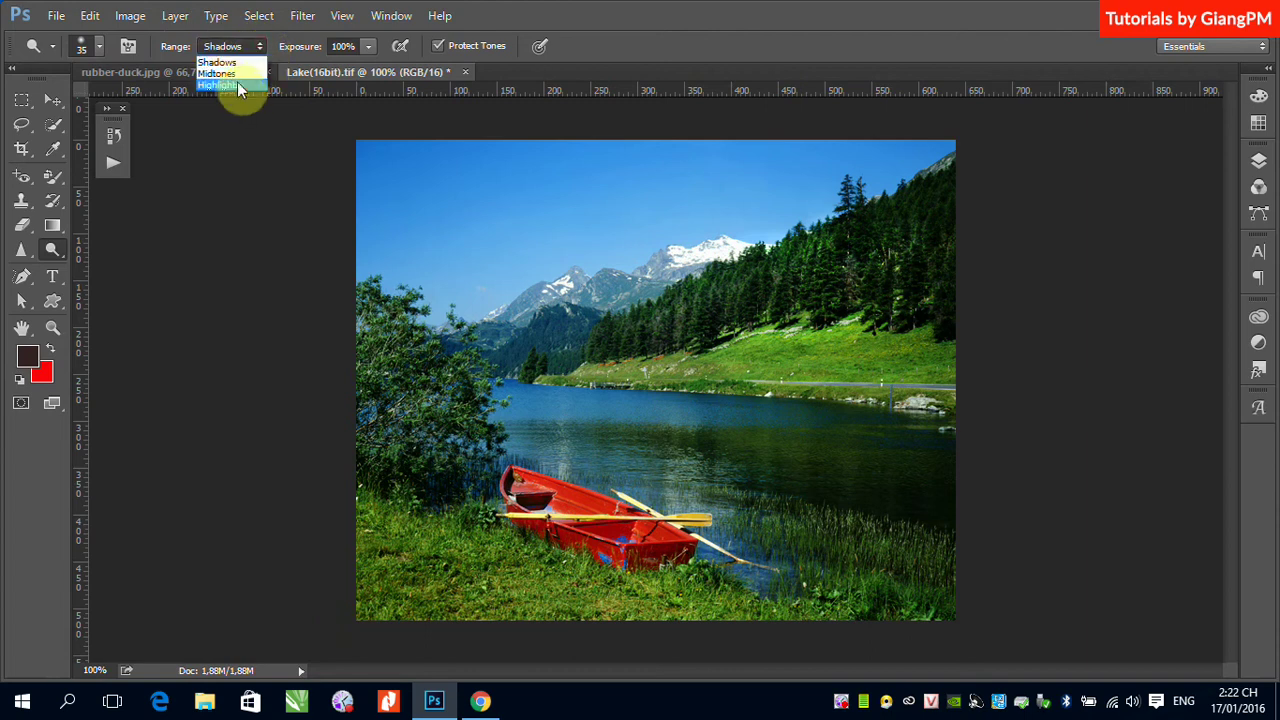
click(236, 87)
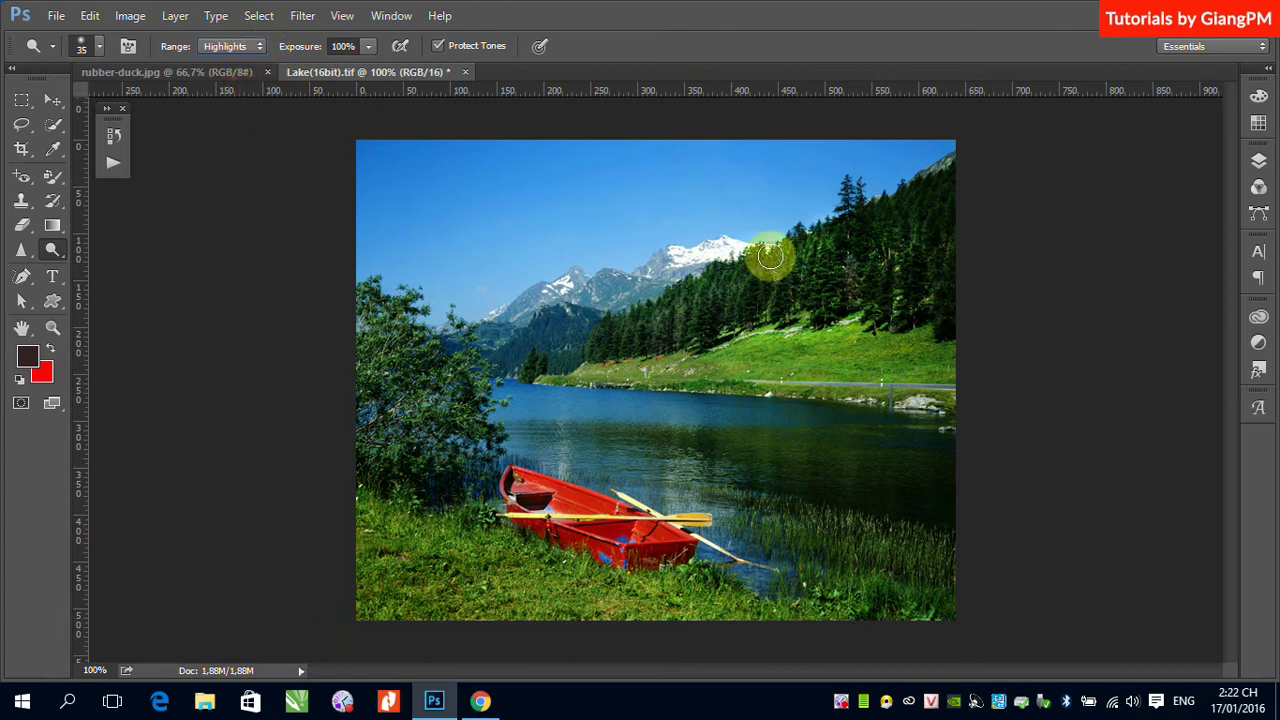
drag(720, 243, 764, 161)
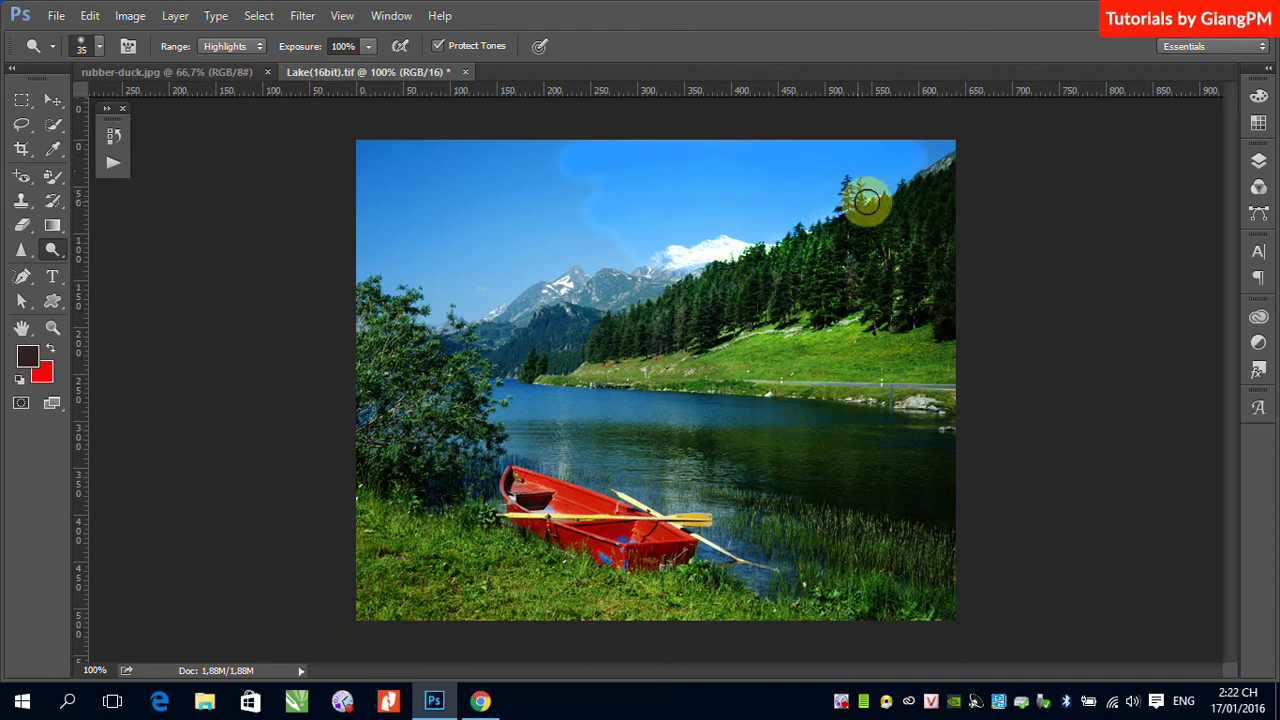
drag(764, 161, 929, 162)
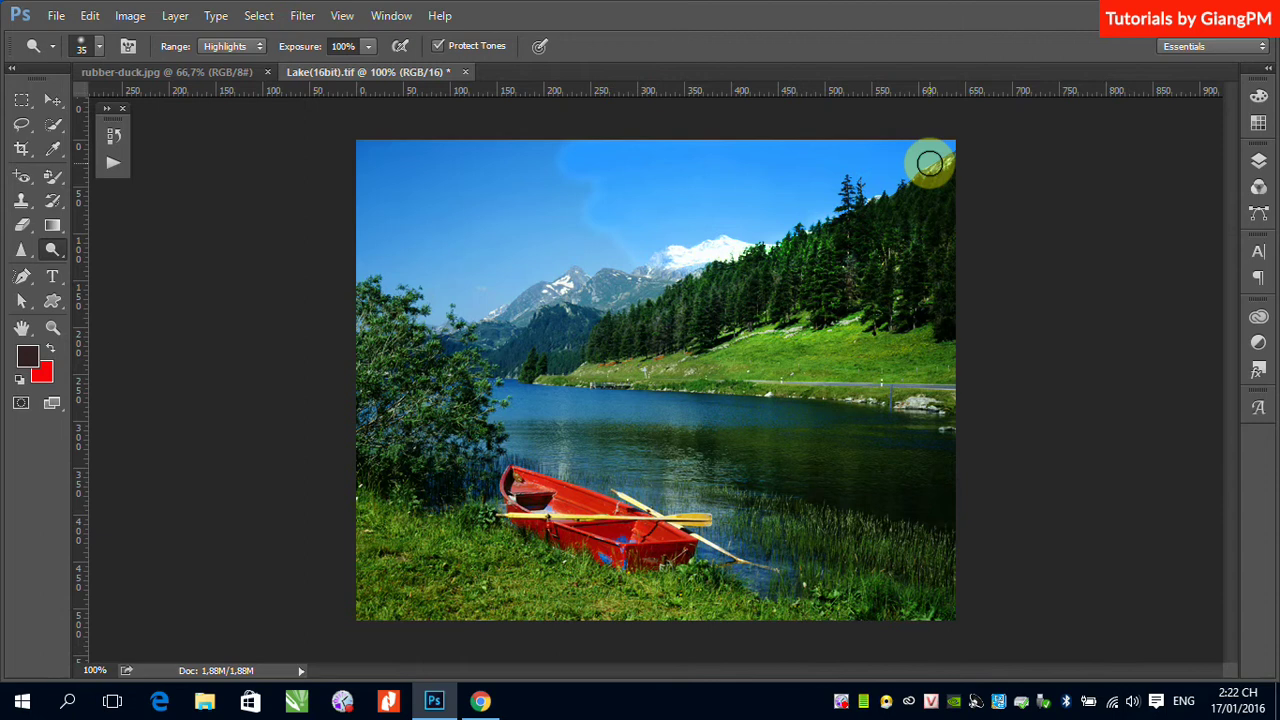
Toggle Protect Tones off and brighten the clouds and treetops near the peaks.
click(440, 48)
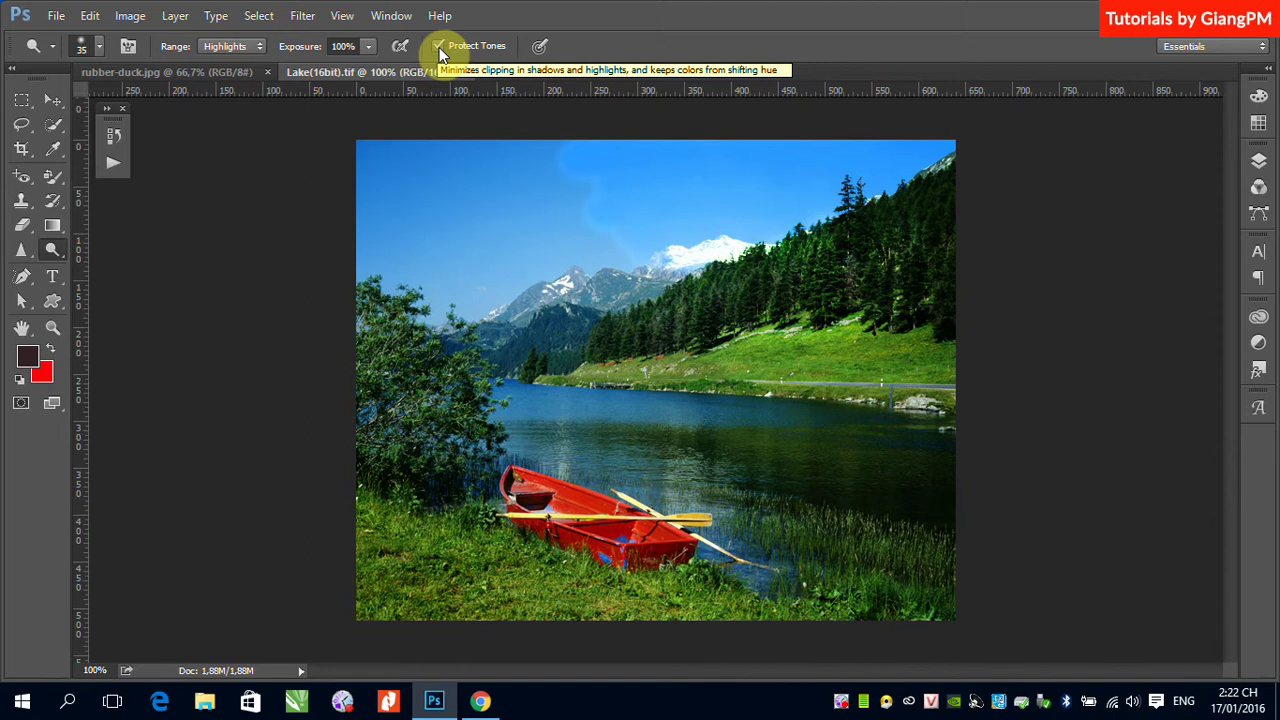
click(440, 48)
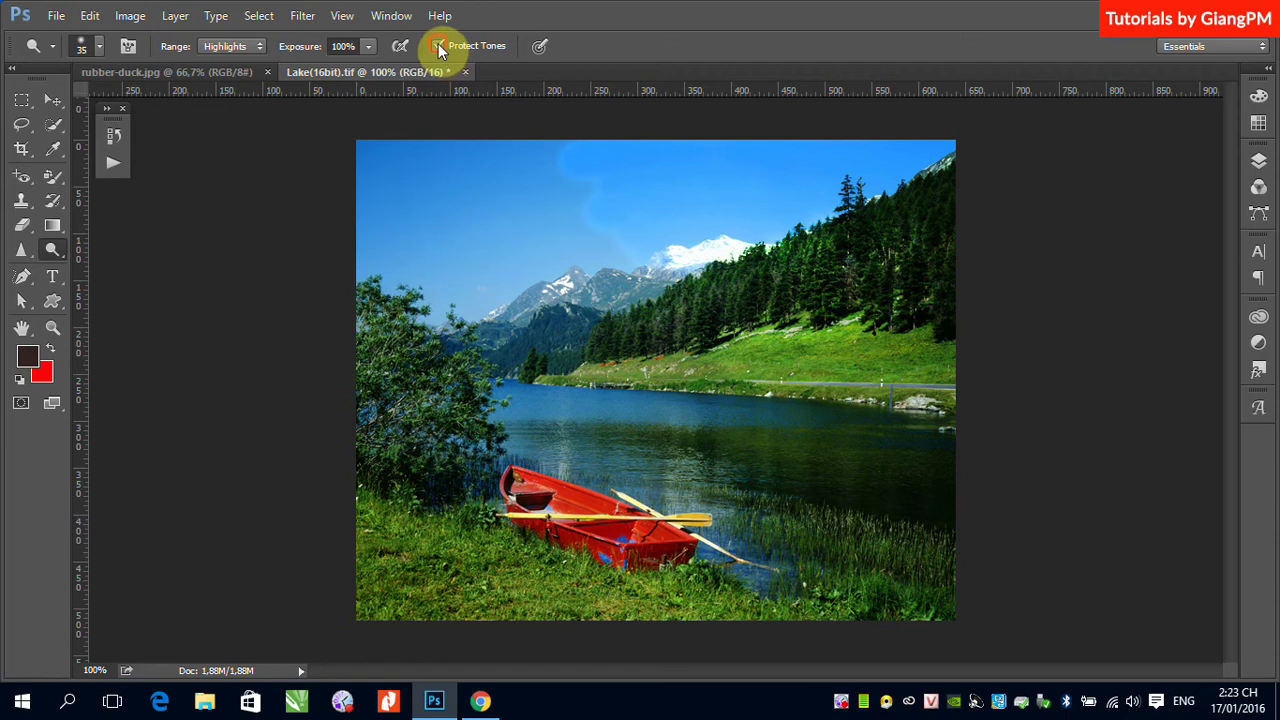
click(438, 46)
mouse_move(727, 238)
mouse_down()
mouse_move(865, 230)
mouse_move(743, 249)
mouse_move(834, 229)
mouse_move(786, 237)
mouse_move(823, 240)
mouse_move(806, 229)
mouse_move(792, 243)
mouse_move(837, 234)
mouse_move(849, 217)
mouse_move(777, 234)
mouse_move(811, 246)
mouse_up()
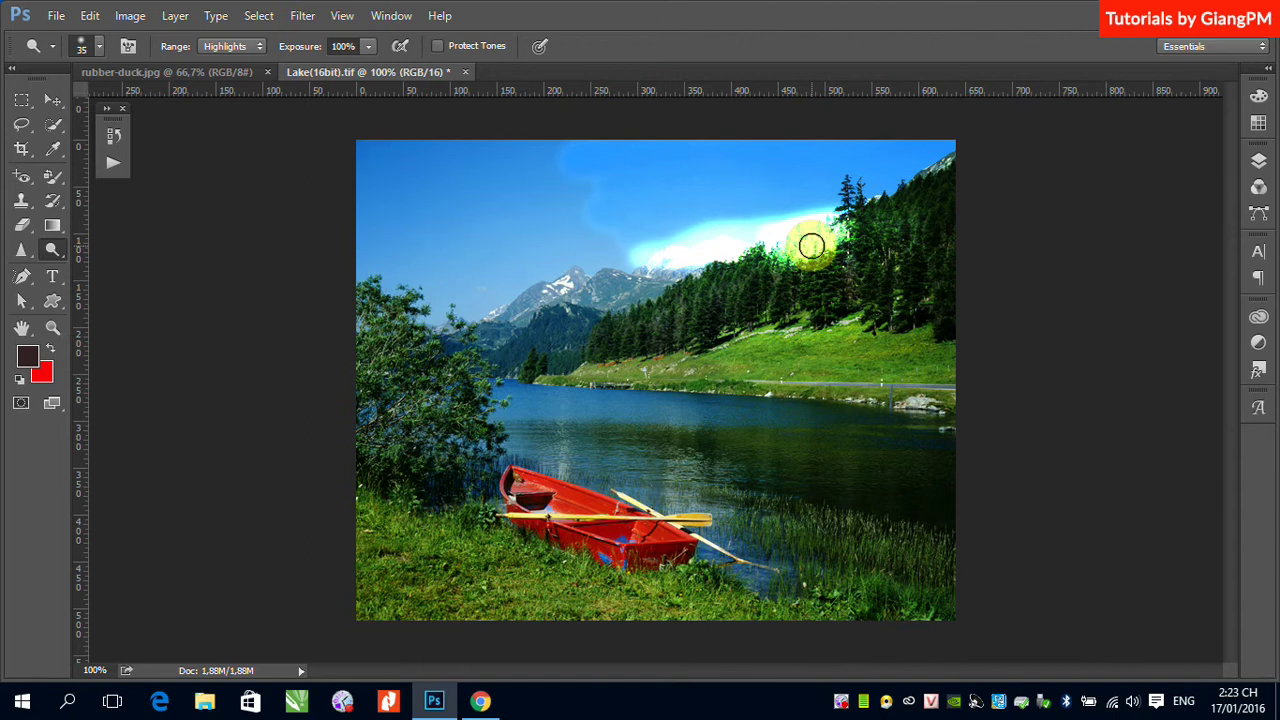
With Protect Tones on, dodge the treeline, grassy slope and sky above the forest.
click(438, 46)
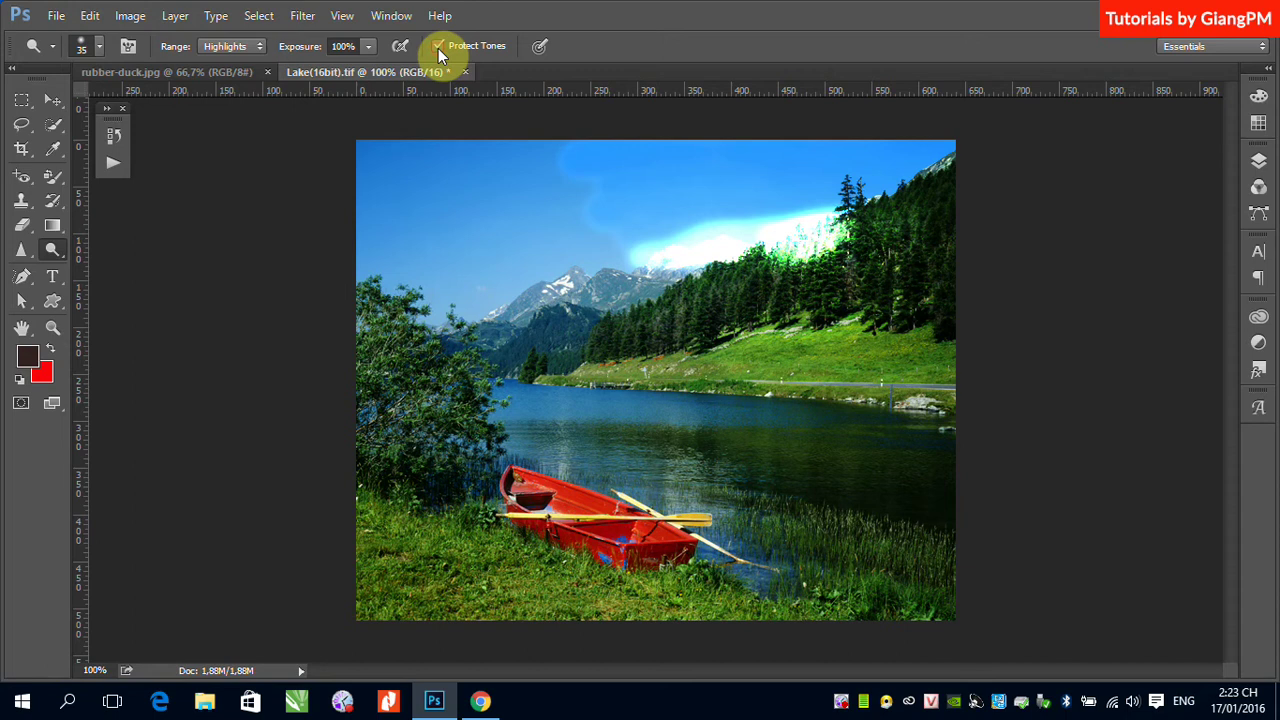
drag(863, 294, 820, 297)
mouse_move(867, 290)
mouse_down()
mouse_move(771, 300)
mouse_move(820, 340)
mouse_move(776, 349)
mouse_move(1006, 360)
mouse_move(803, 391)
mouse_move(714, 364)
mouse_move(903, 335)
mouse_move(776, 375)
mouse_move(945, 378)
mouse_move(677, 376)
mouse_up()
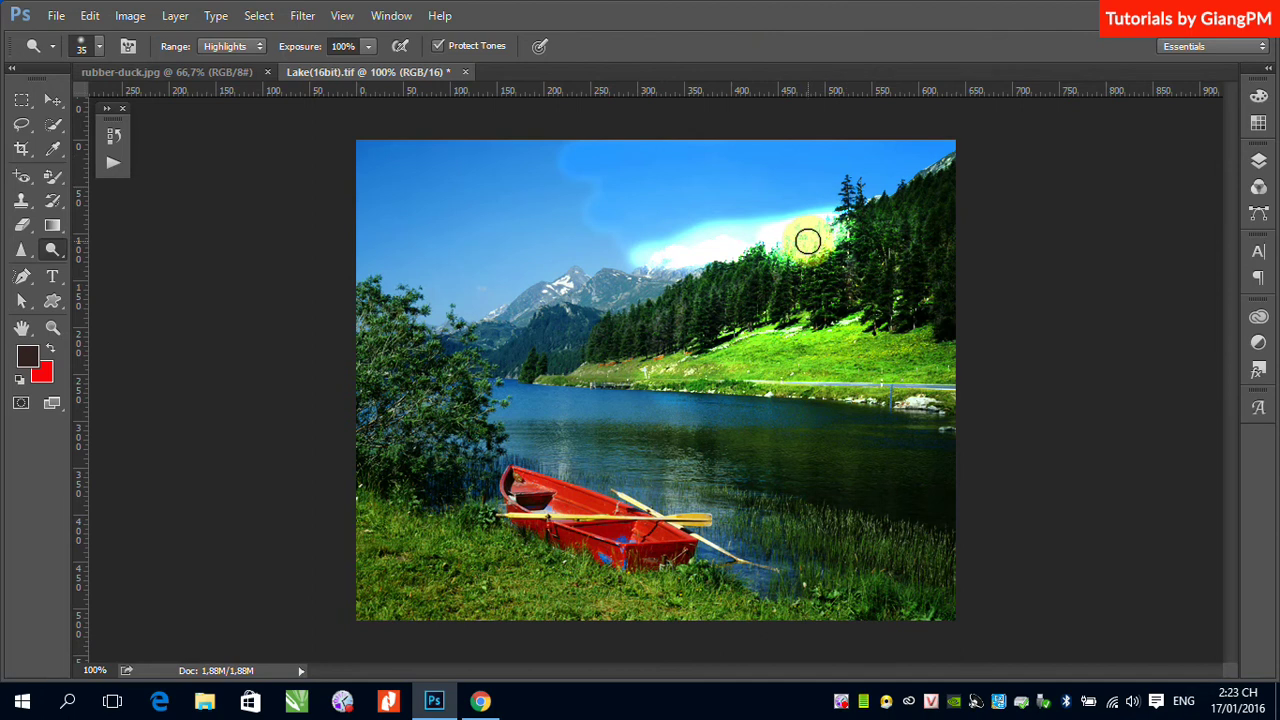
mouse_move(810, 240)
mouse_down()
mouse_move(714, 234)
mouse_move(851, 237)
mouse_move(735, 242)
mouse_move(814, 243)
mouse_up()
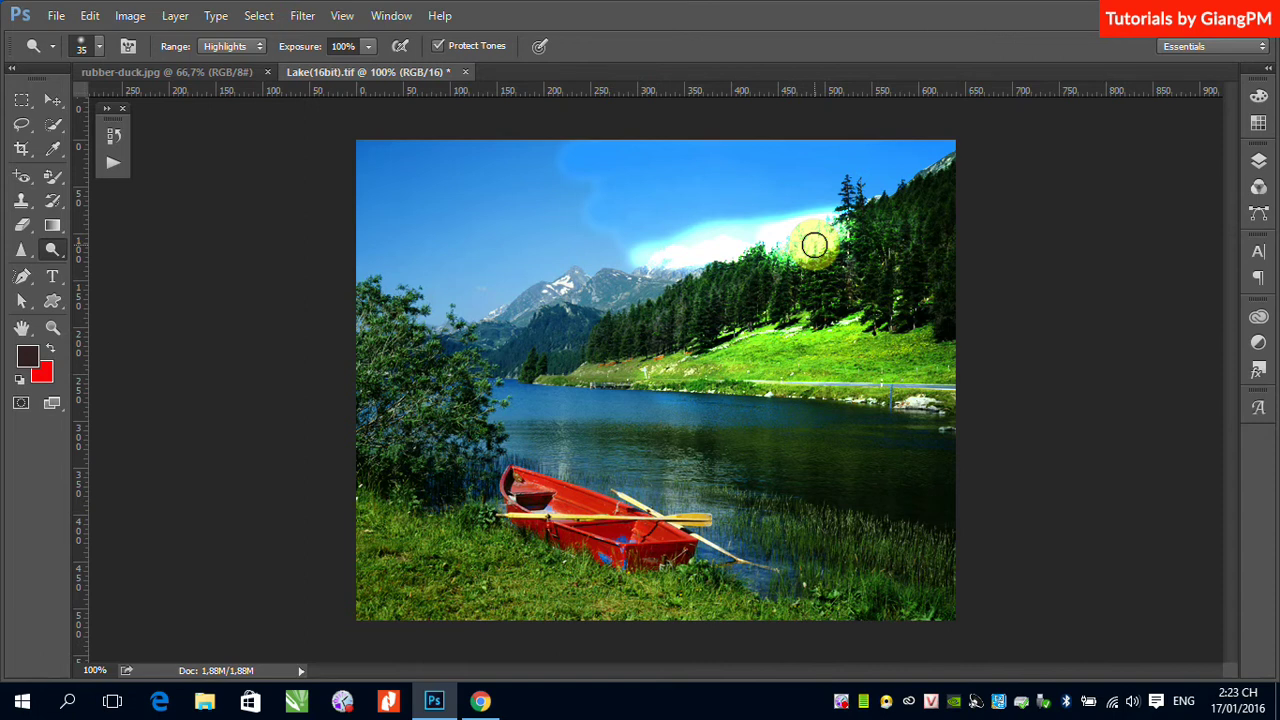
mouse_move(814, 244)
mouse_down()
mouse_move(774, 237)
mouse_move(957, 286)
mouse_move(920, 300)
mouse_move(973, 288)
mouse_up()
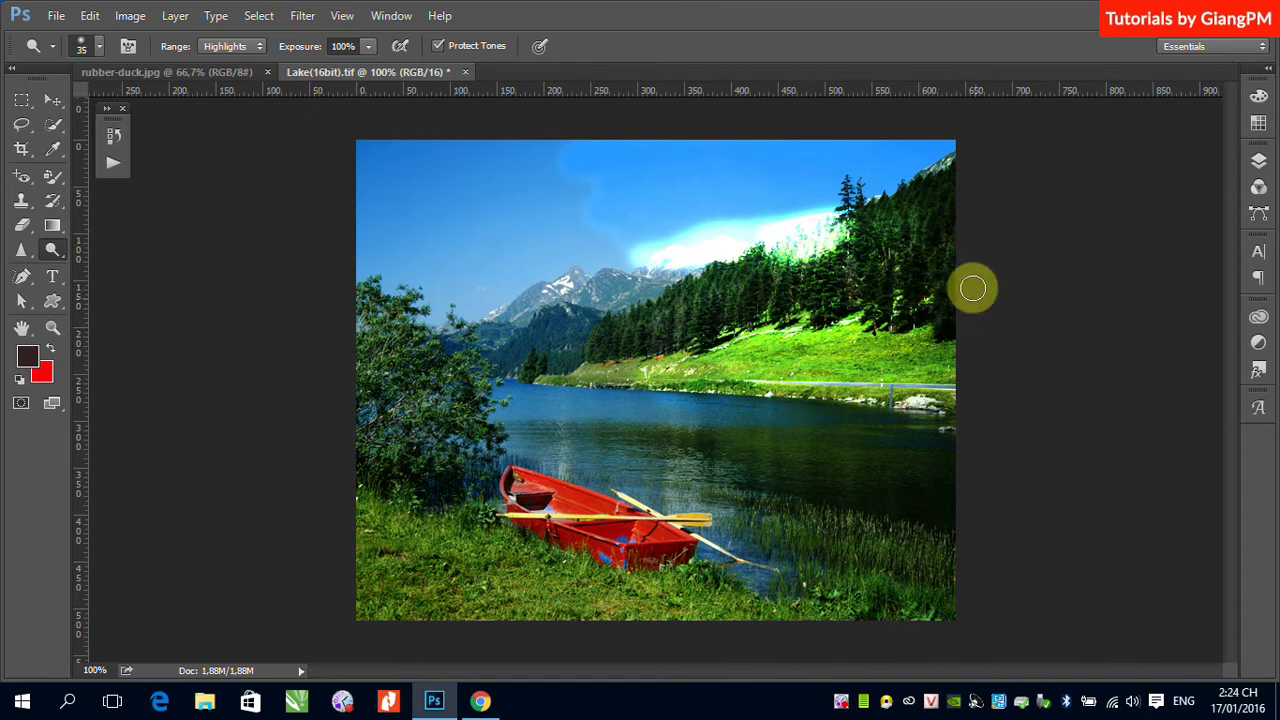
drag(940, 177, 933, 234)
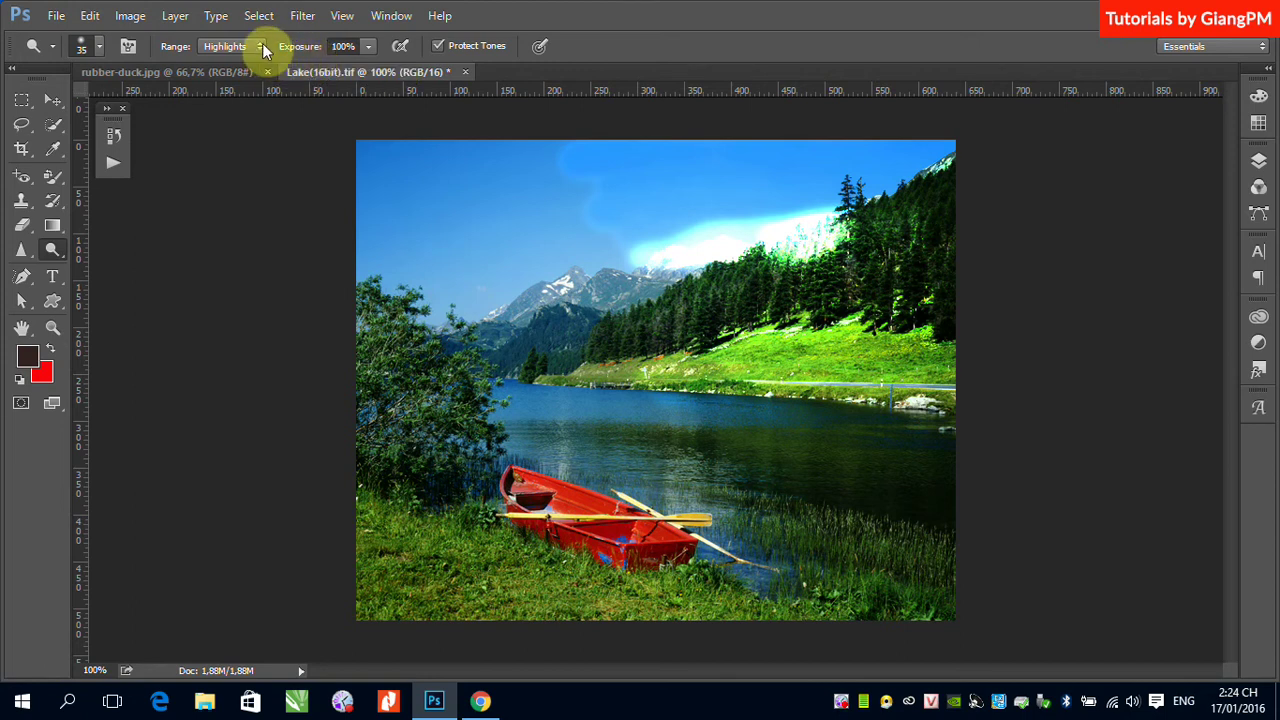
Change the Dodge tool's Range from Highlights to Midtones.
click(262, 47)
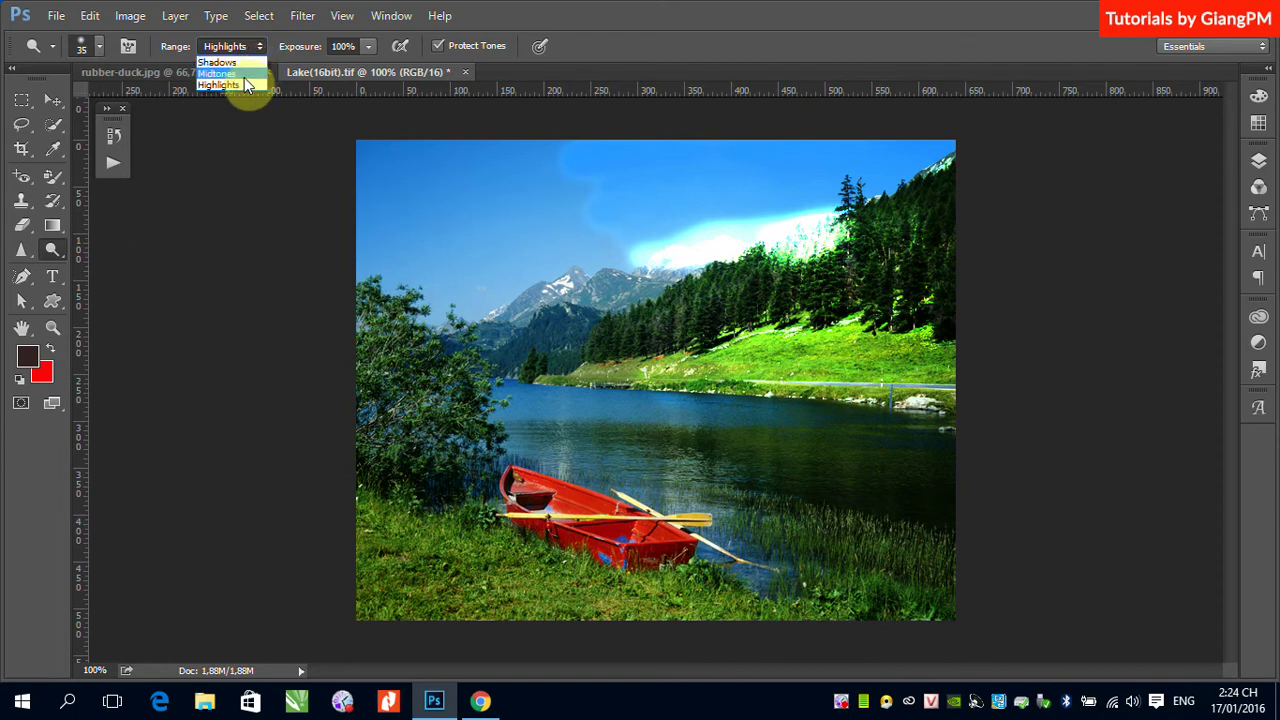
click(243, 74)
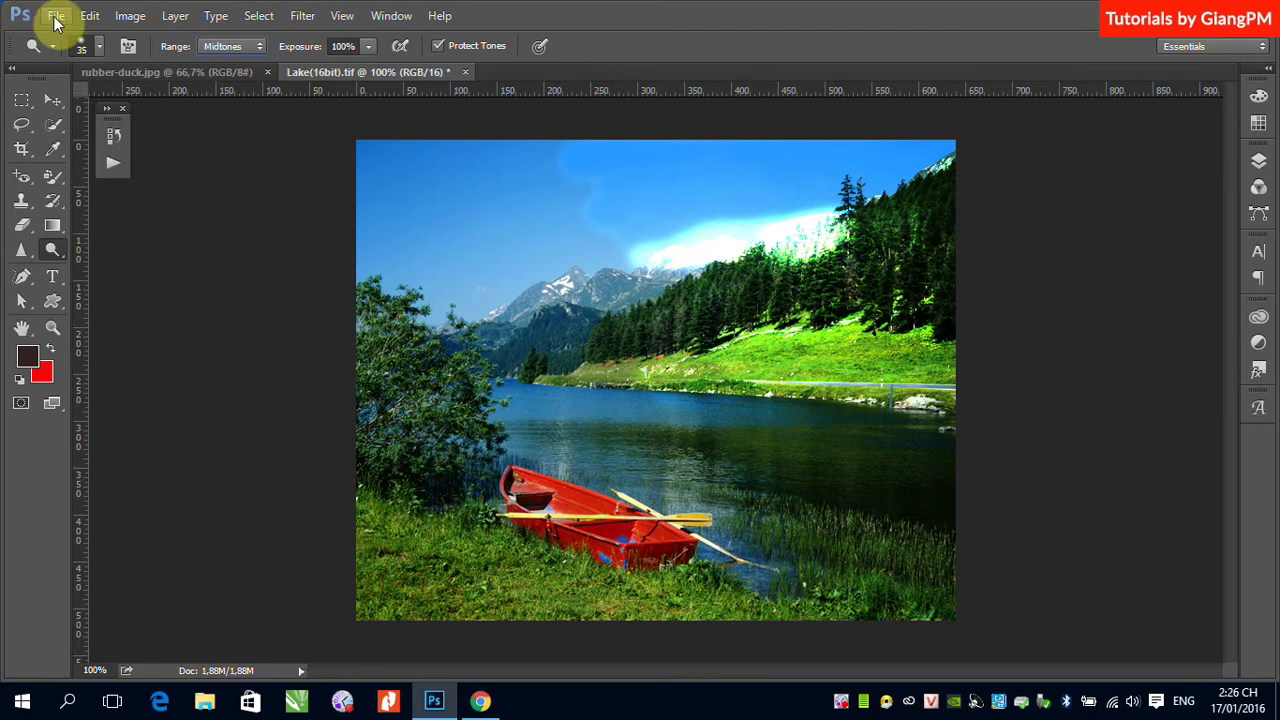
click(56, 15)
click(80, 58)
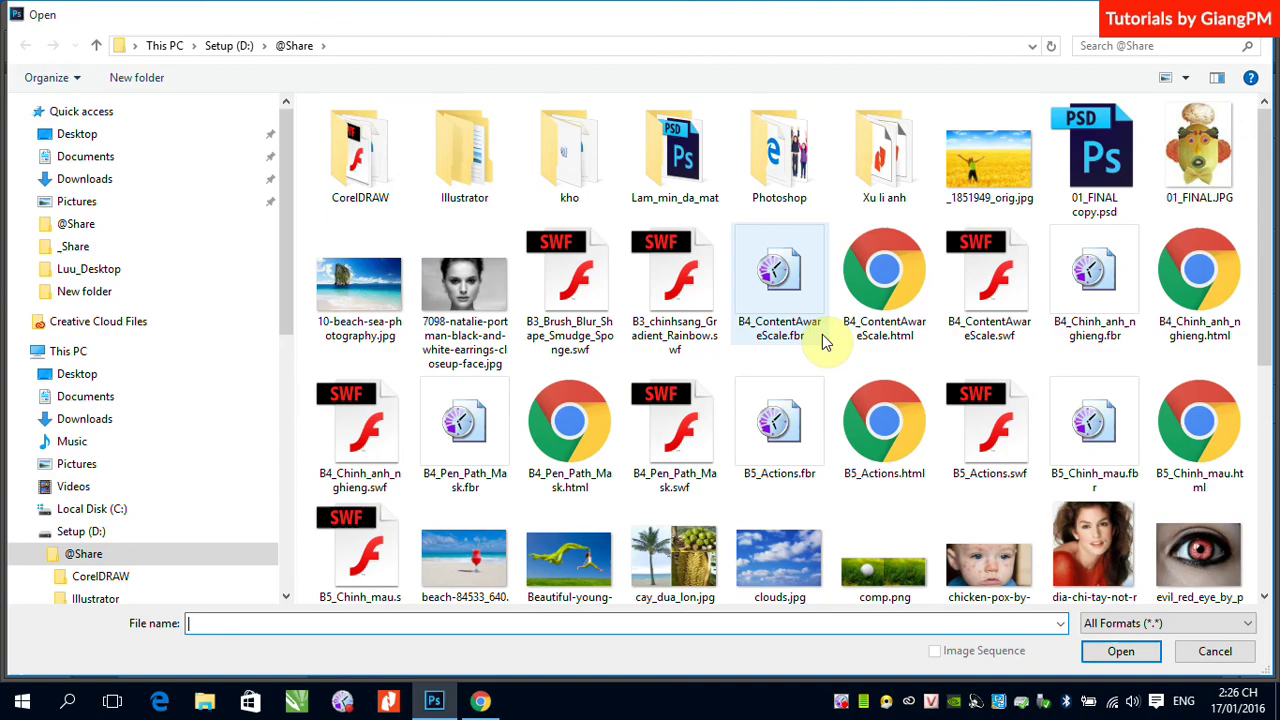
drag(1266, 238, 1268, 398)
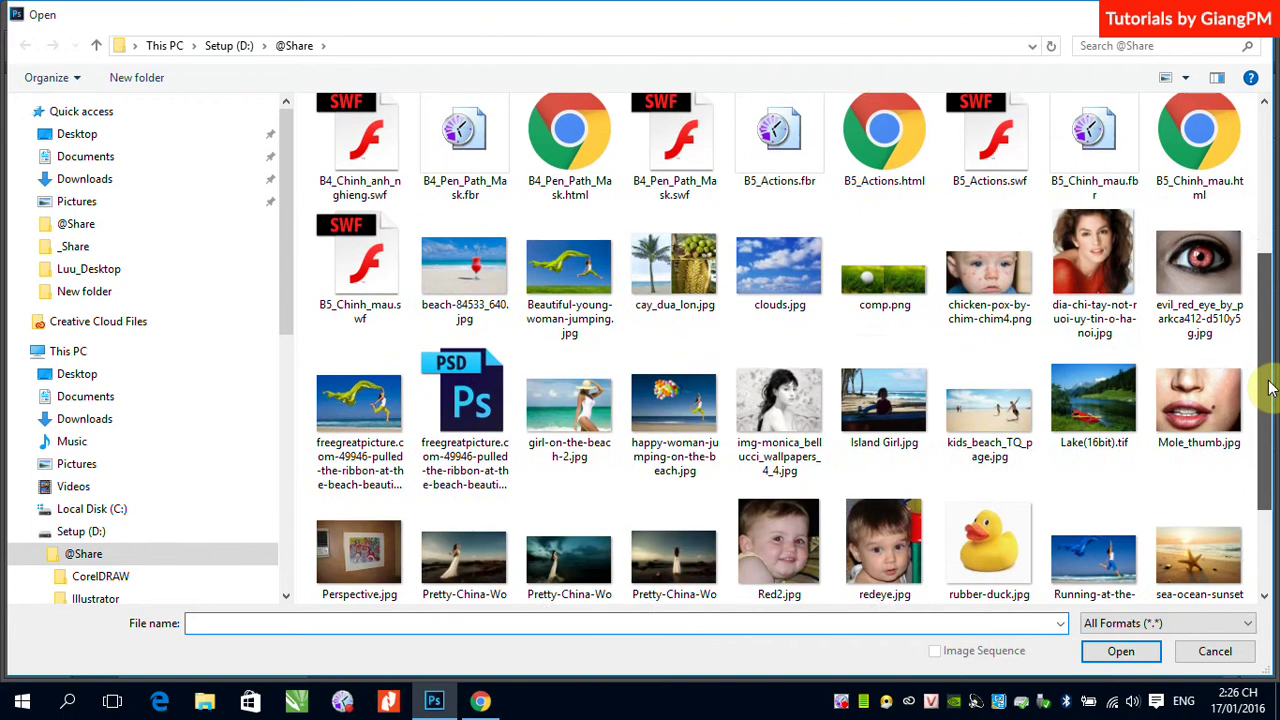
click(876, 374)
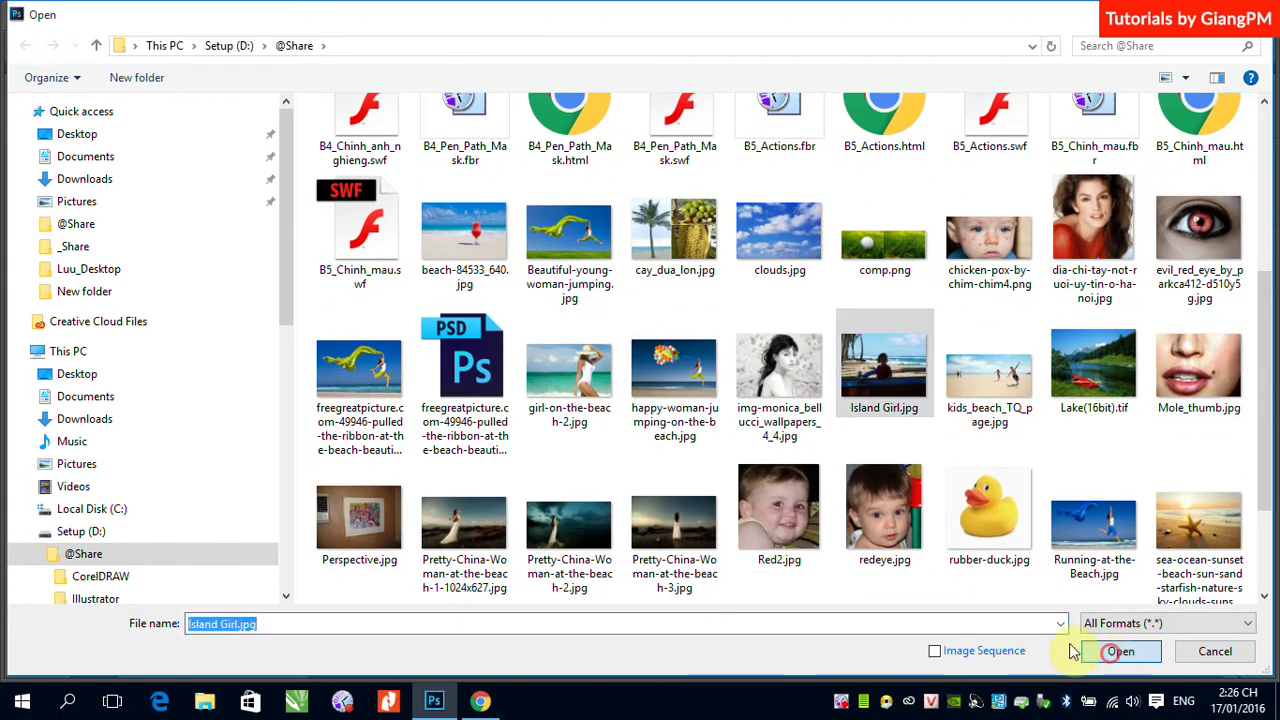
click(1090, 651)
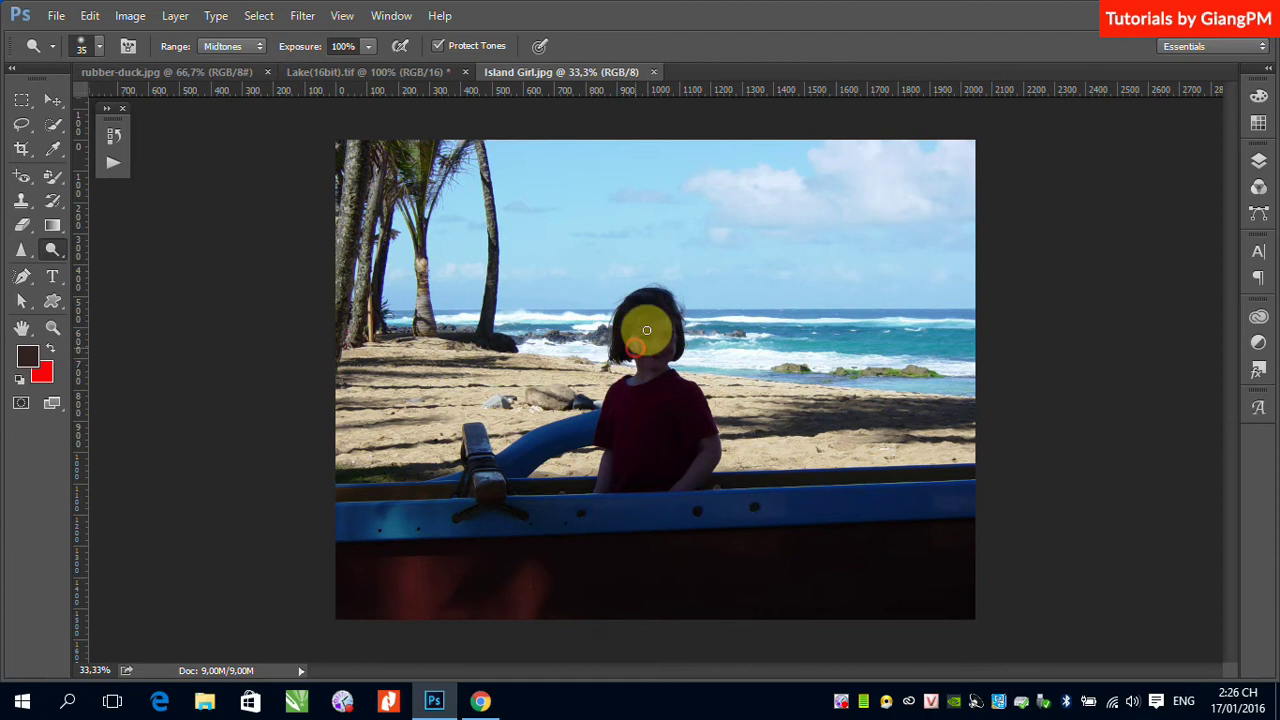
Dodge over the girl's shadowed face, then select the Move tool.
mouse_move(668, 362)
mouse_down()
mouse_move(640, 357)
mouse_move(651, 329)
mouse_move(622, 370)
mouse_move(660, 331)
mouse_move(657, 369)
mouse_move(646, 370)
mouse_move(649, 329)
mouse_move(628, 398)
mouse_up()
click(53, 97)
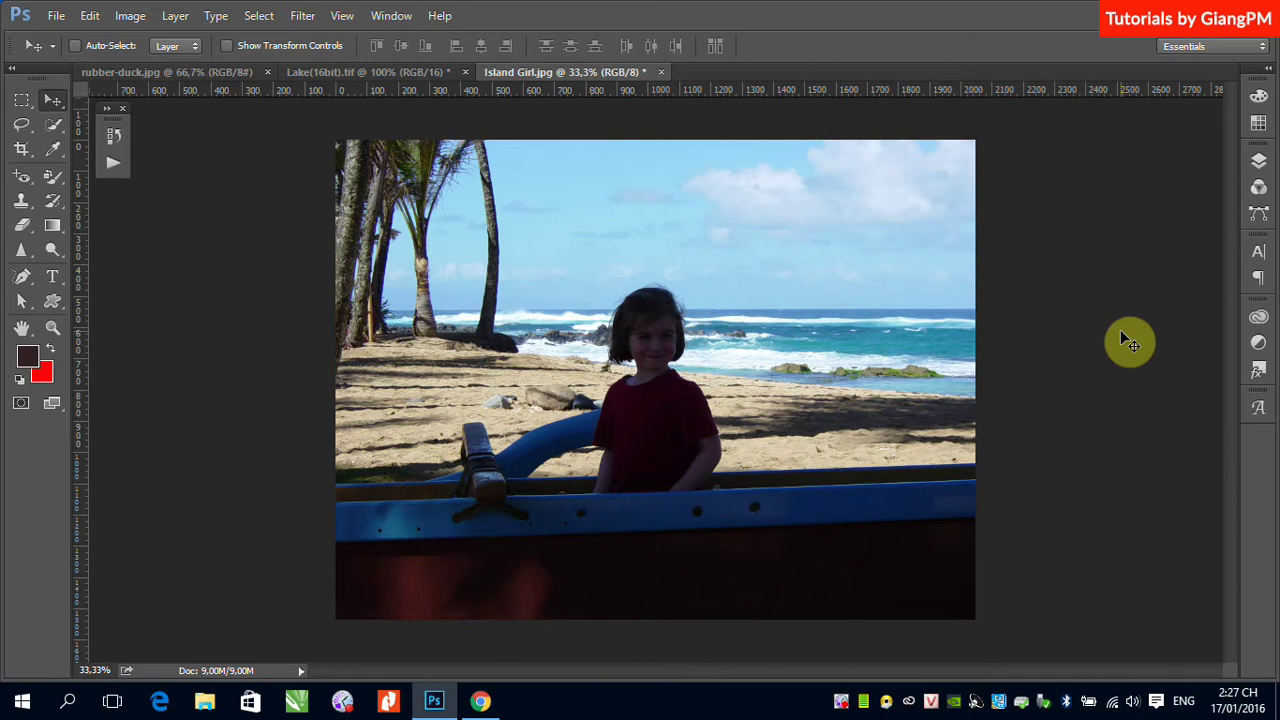
Duplicate the Background layer and blend the copy in Screen mode at 100%.
click(1260, 162)
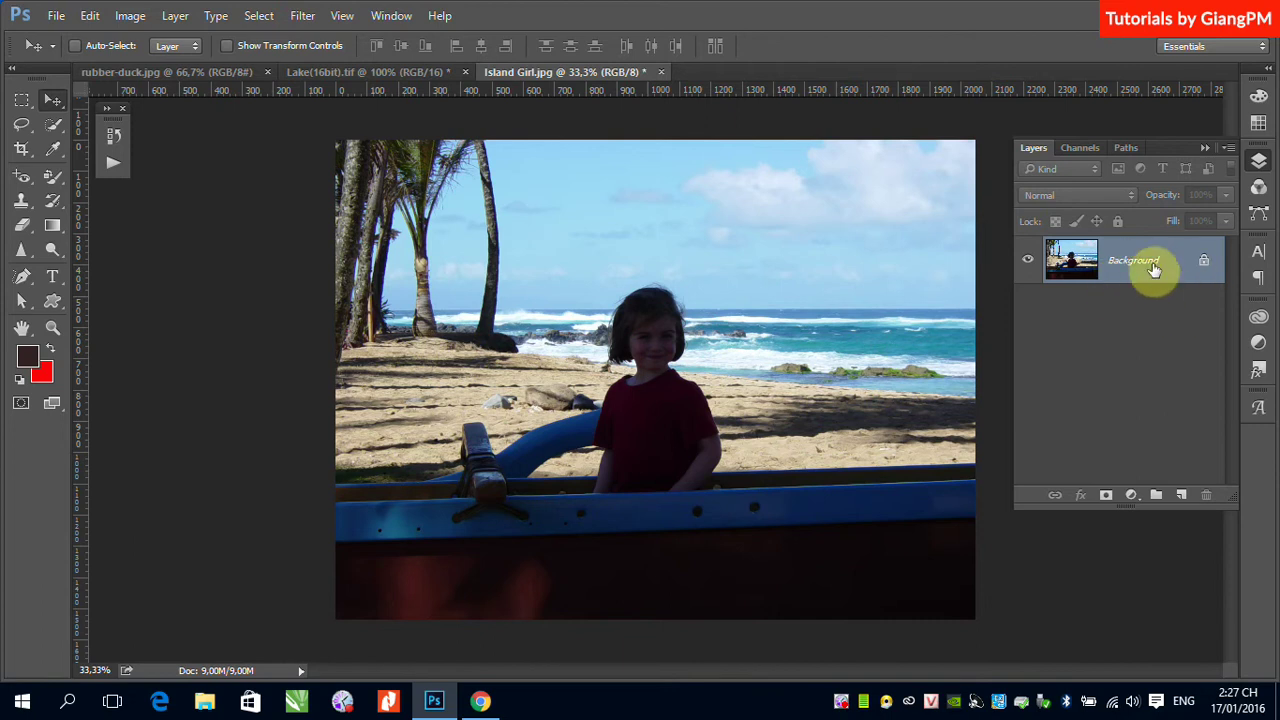
mouse_move(1133, 268)
mouse_down()
mouse_move(1180, 437)
mouse_move(1178, 494)
mouse_up()
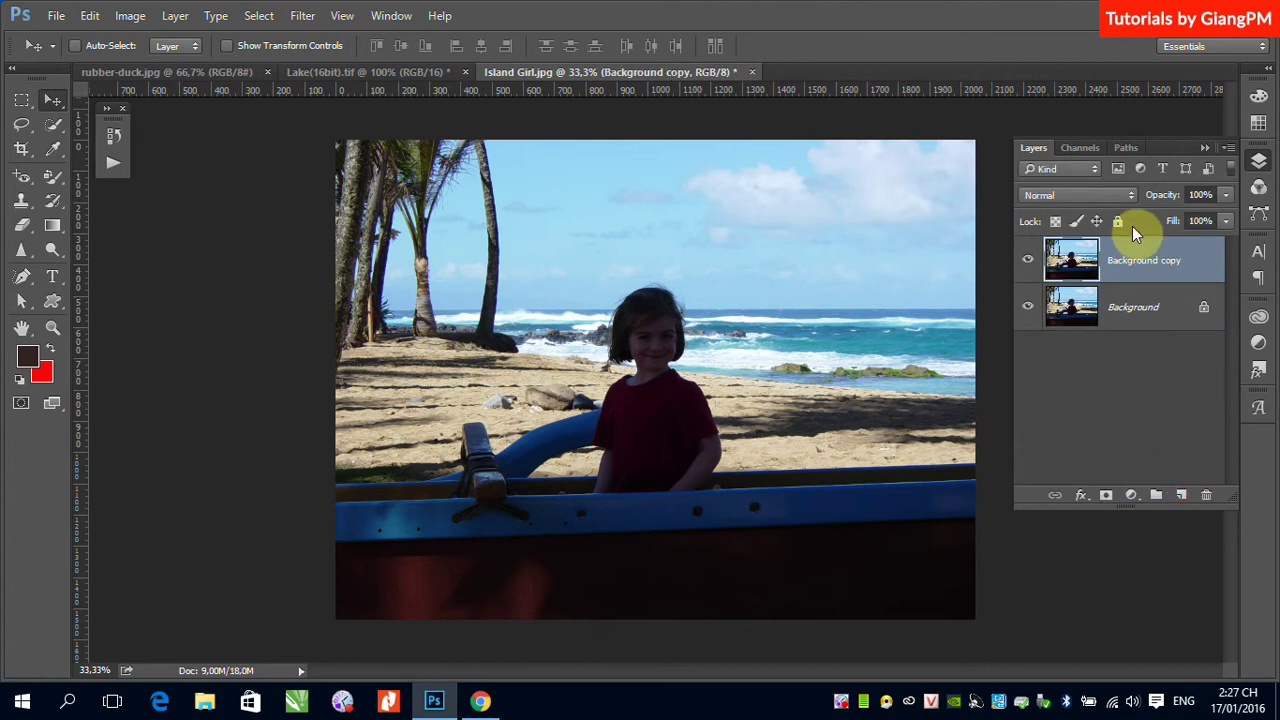
click(1132, 196)
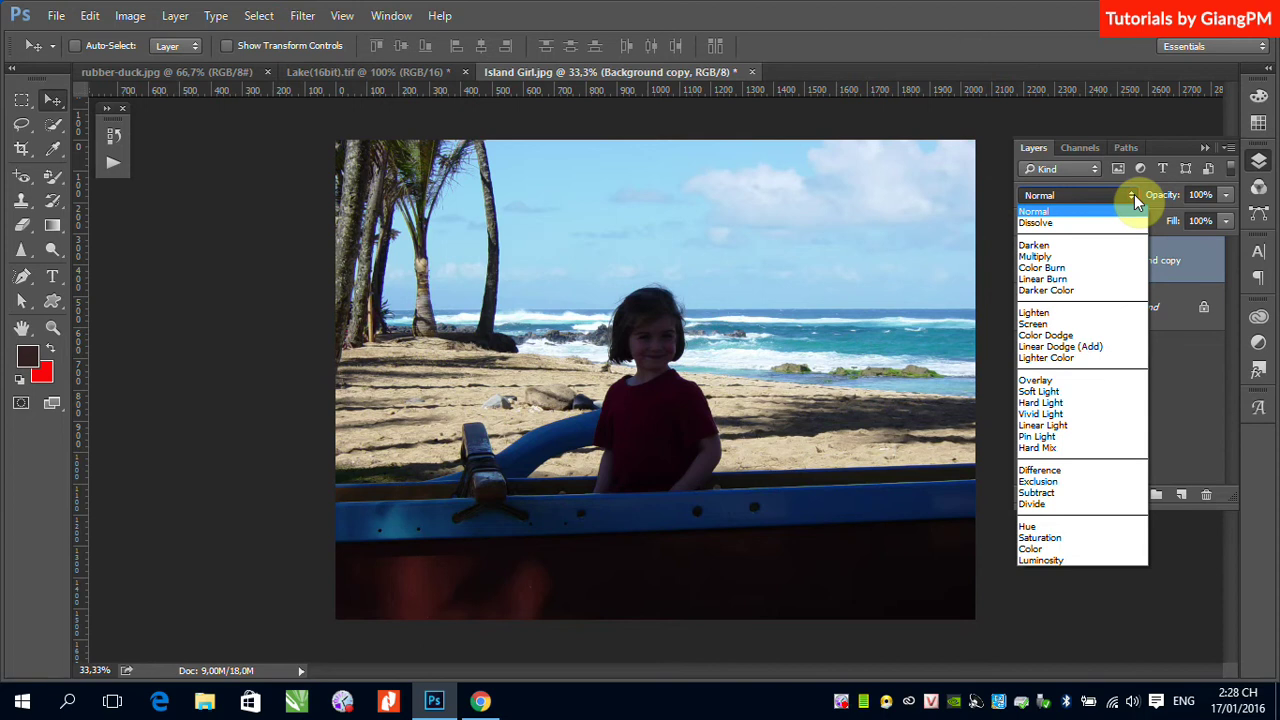
click(1056, 324)
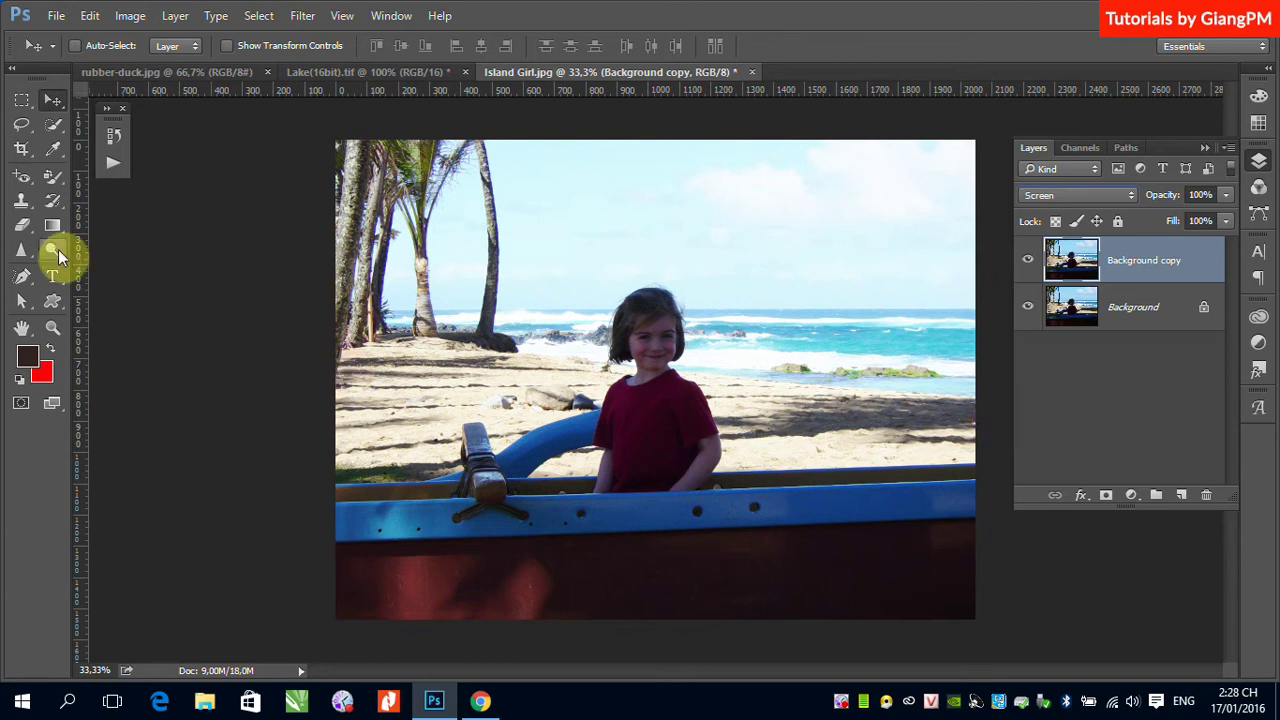
click(22, 225)
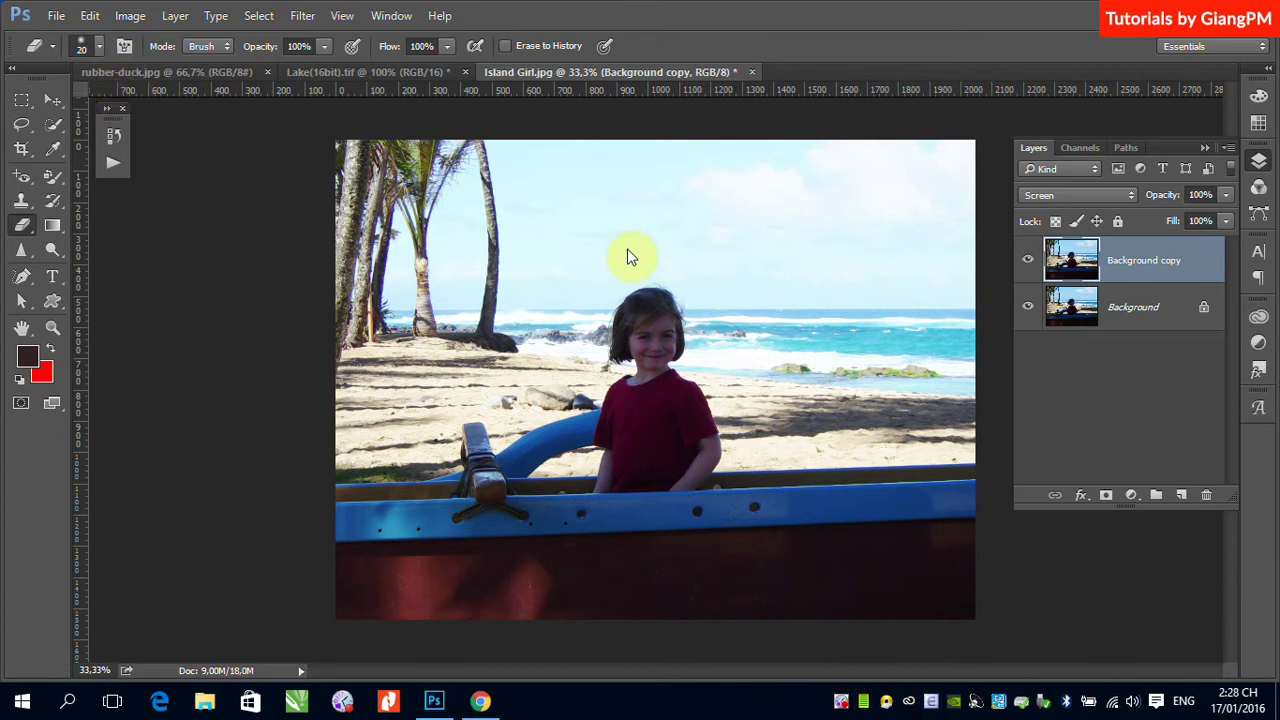
Set the eraser brush to 400 px with 0% hardness.
key(bracketright)
key(bracketright)
key(bracketright)
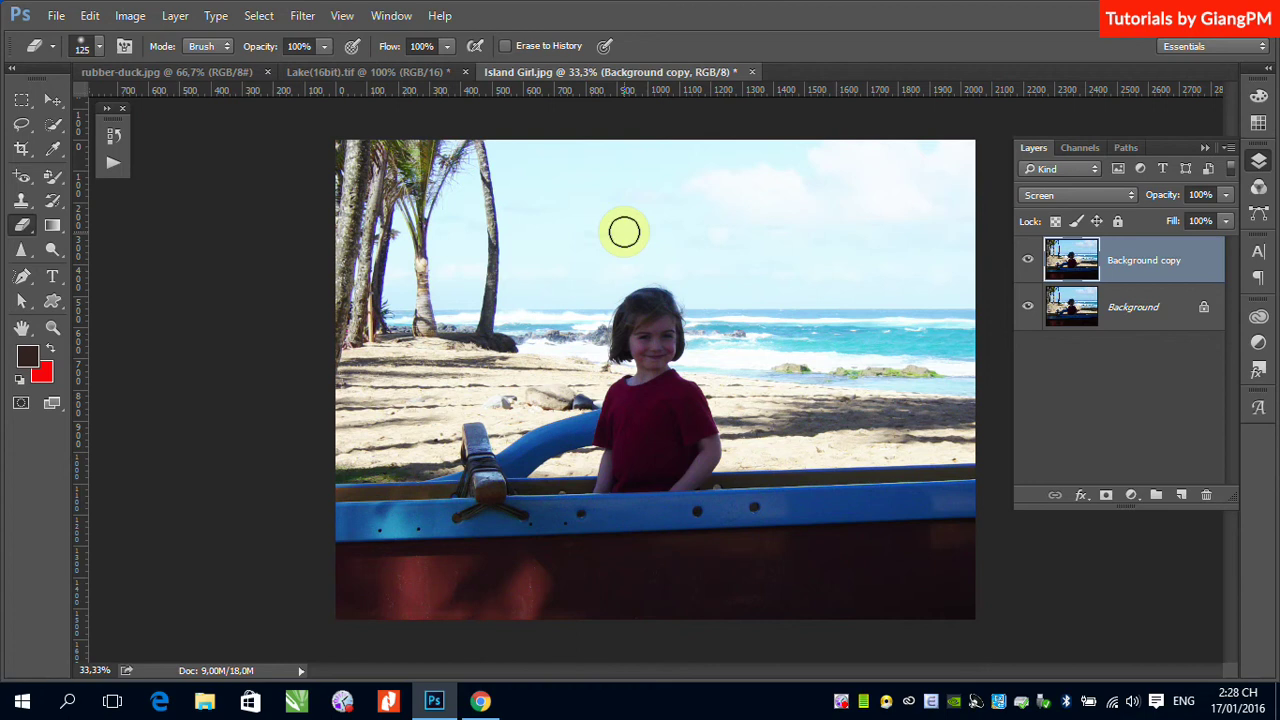
key(bracketleft)
key(bracketleft)
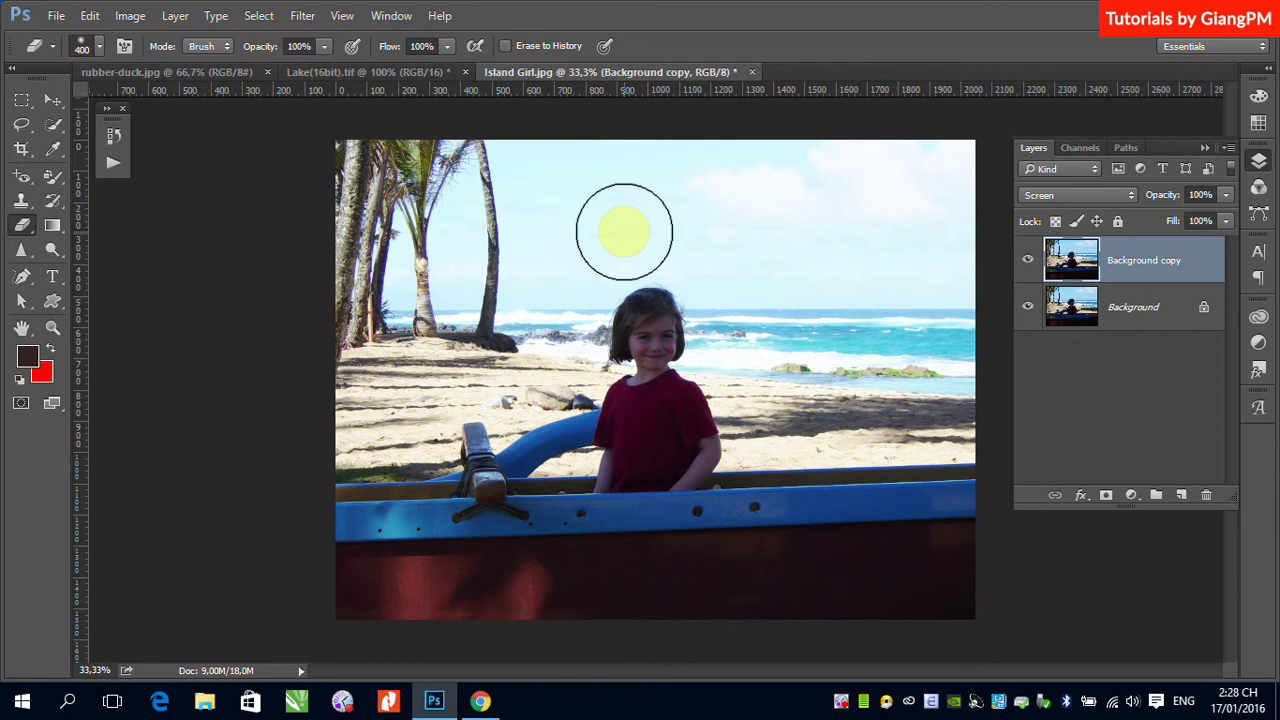
click(97, 46)
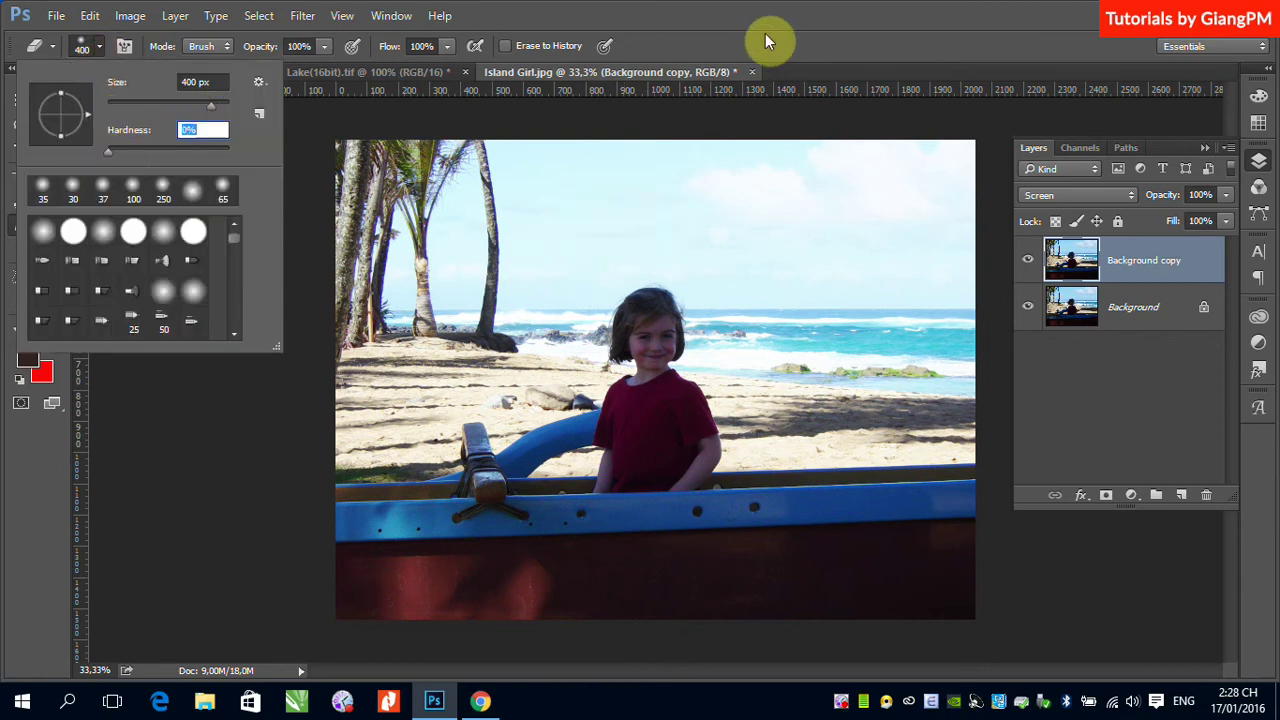
click(795, 166)
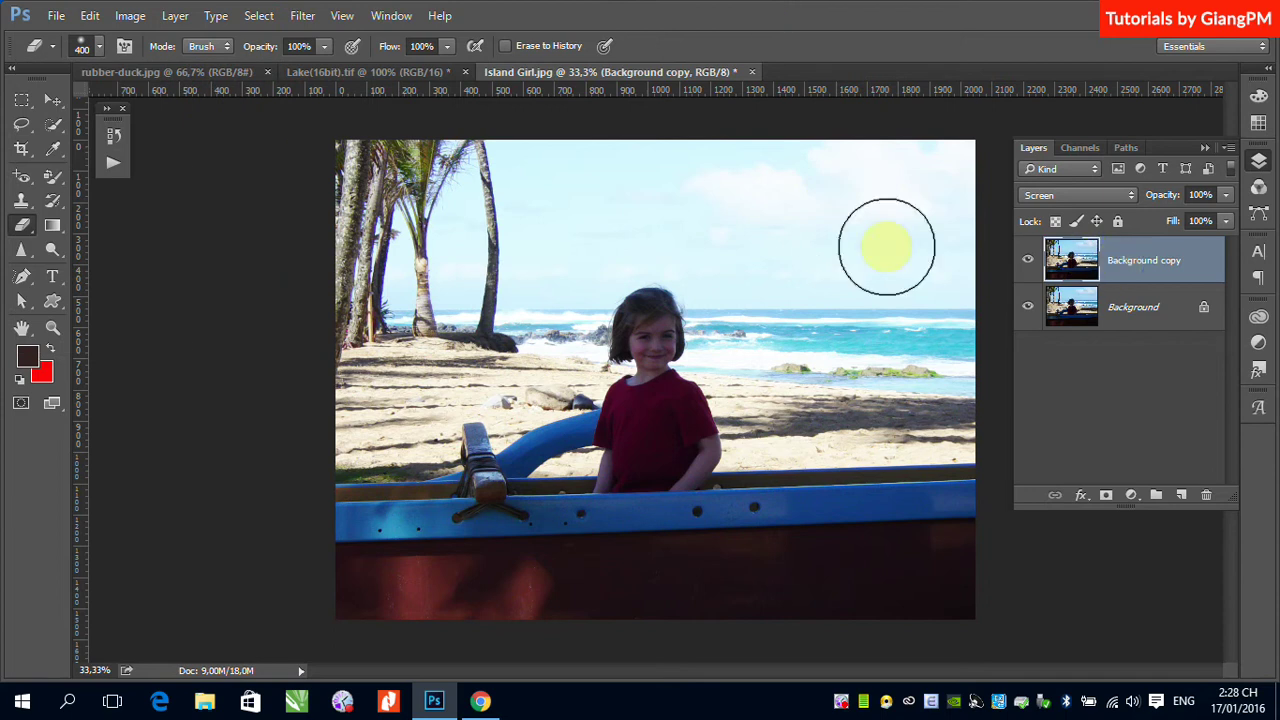
Erase the Screen copy over the sky, boat, beach and girl's shirt, checking by toggling its visibility.
mouse_move(880, 249)
mouse_down()
mouse_move(680, 143)
mouse_move(929, 194)
mouse_move(771, 257)
mouse_move(429, 194)
mouse_move(499, 233)
mouse_move(563, 226)
mouse_move(529, 334)
mouse_move(543, 314)
mouse_move(424, 190)
mouse_move(314, 443)
mouse_move(463, 497)
mouse_move(489, 540)
mouse_move(396, 540)
mouse_up()
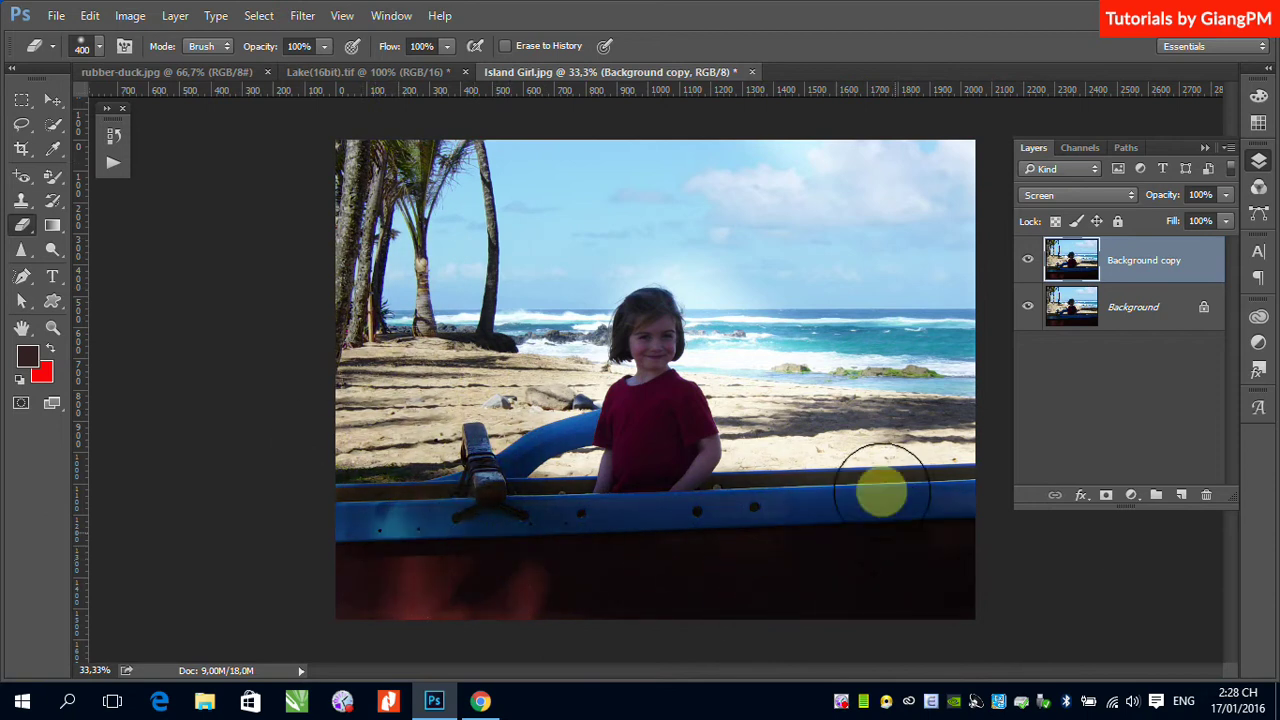
mouse_move(880, 491)
mouse_down()
mouse_move(806, 351)
mouse_move(780, 412)
mouse_move(743, 277)
mouse_move(634, 220)
mouse_move(657, 229)
mouse_move(450, 262)
mouse_move(466, 286)
mouse_move(700, 271)
mouse_move(734, 314)
mouse_move(816, 505)
mouse_up()
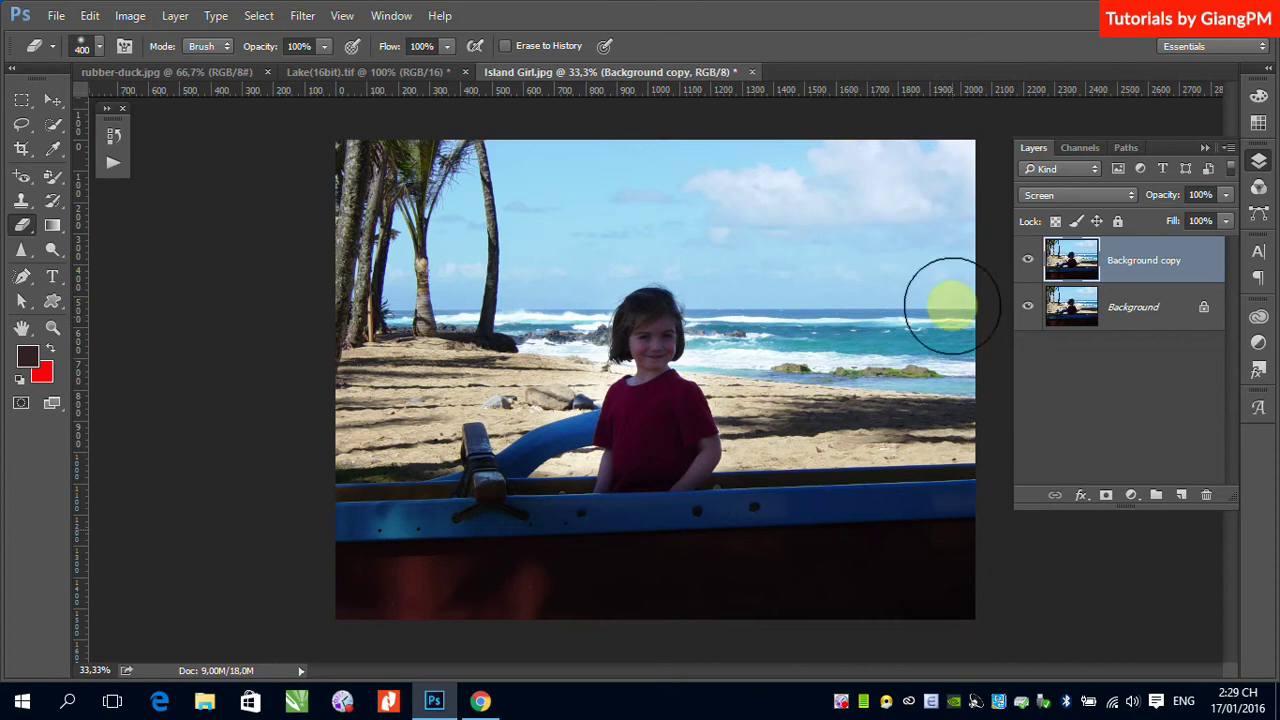
click(1024, 262)
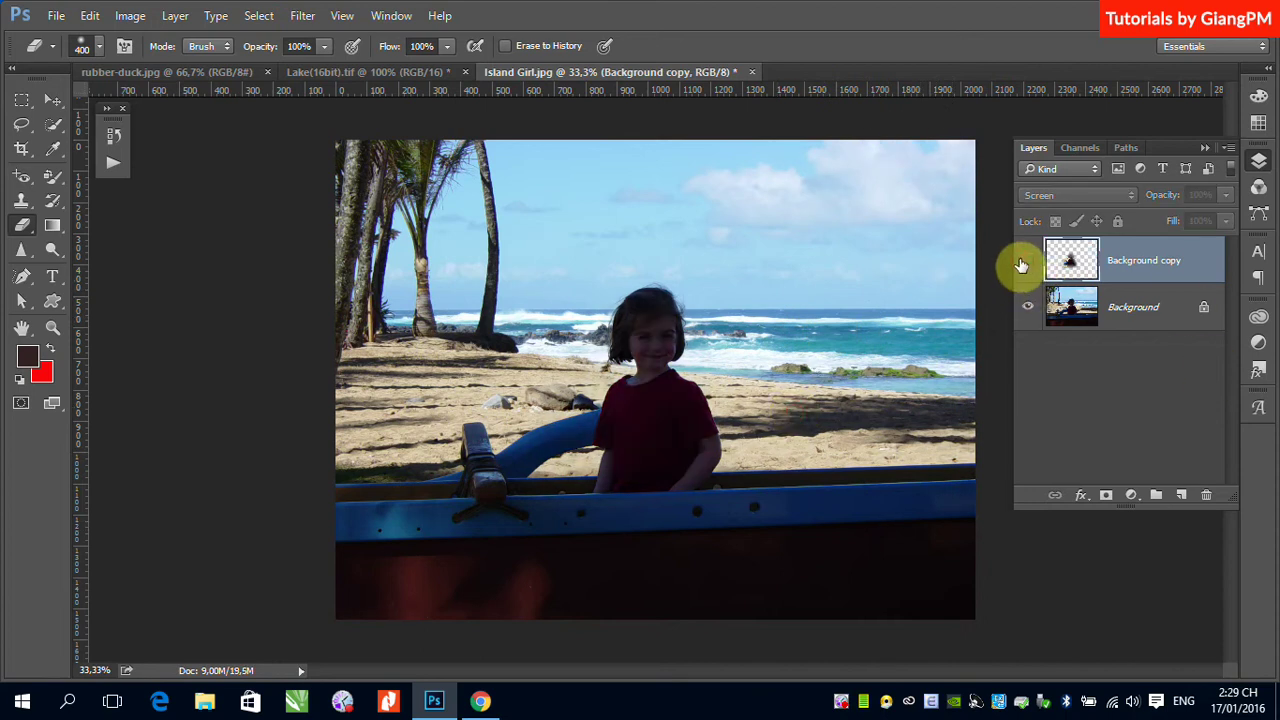
click(1026, 260)
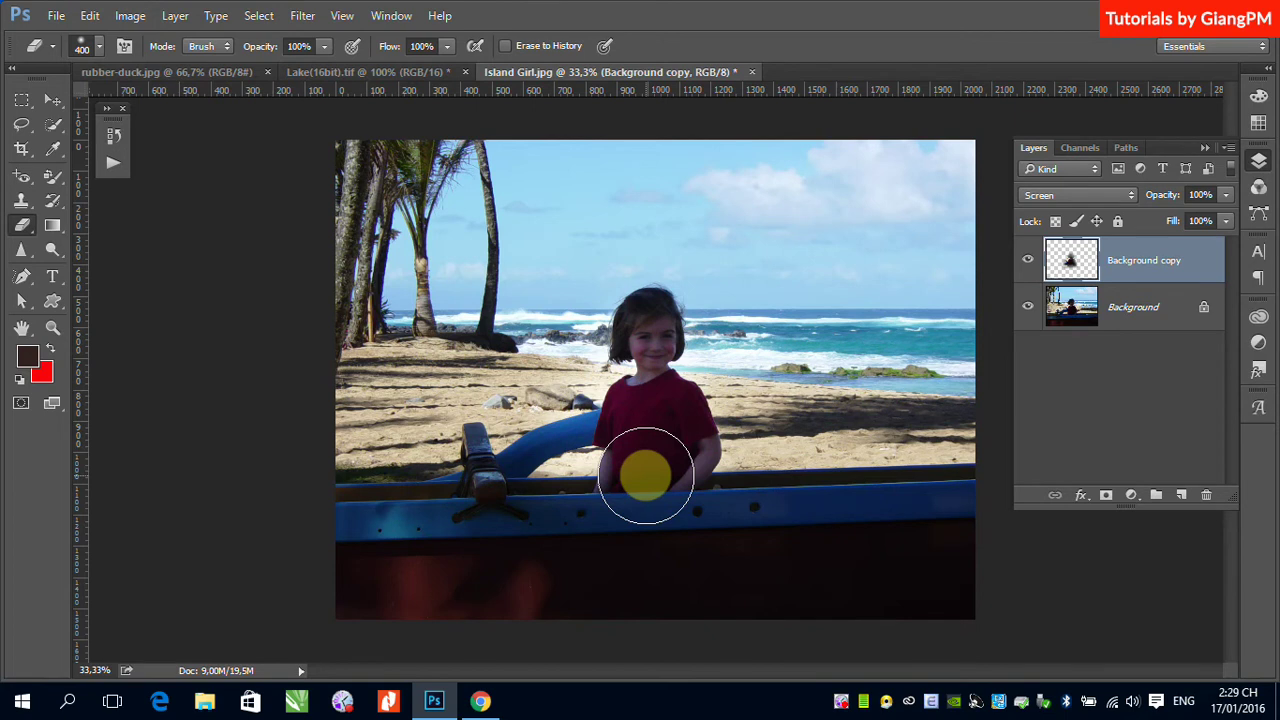
drag(646, 476, 714, 440)
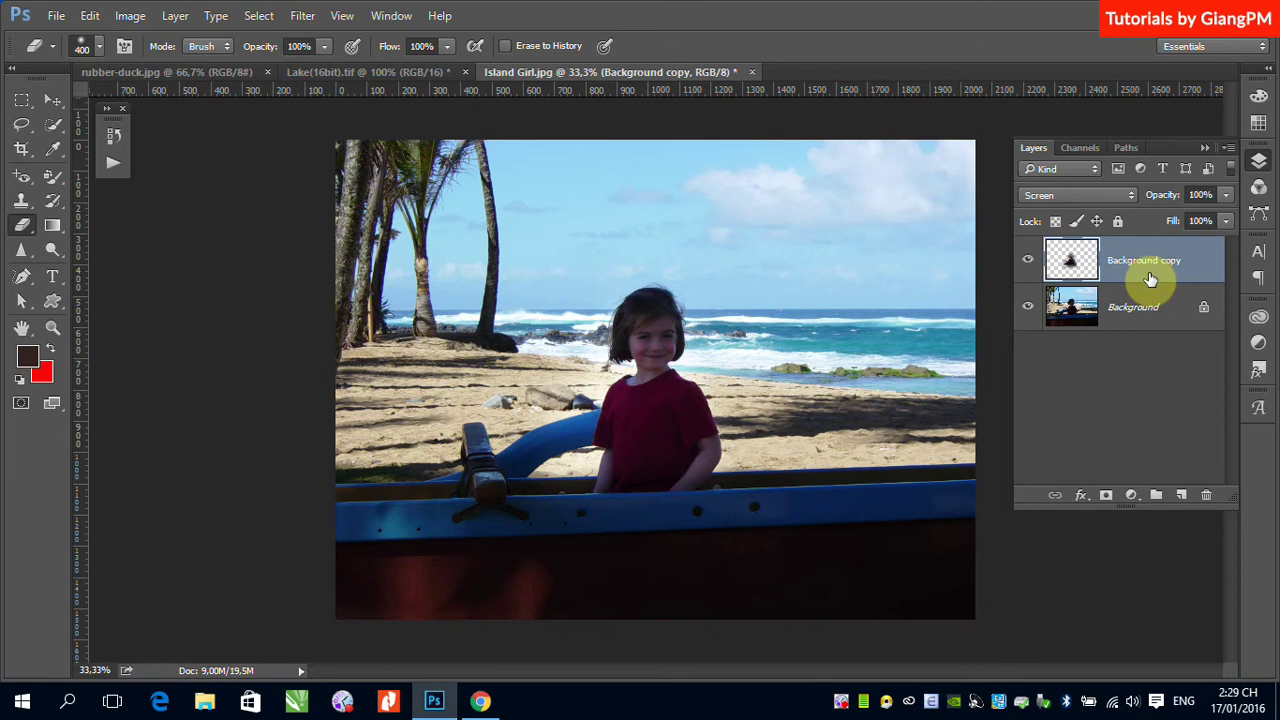
Erase the Screen copy around the blue boat rim, comparing by toggling the copy and Background layers.
click(1027, 260)
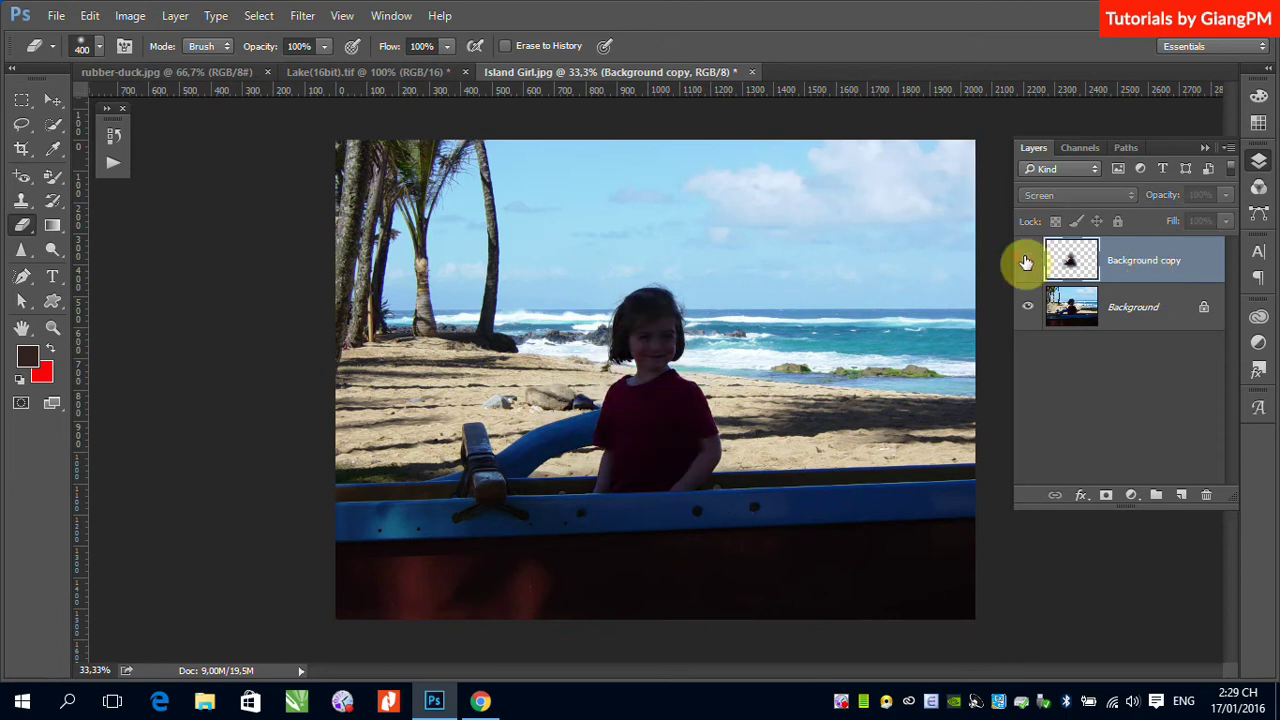
click(1027, 260)
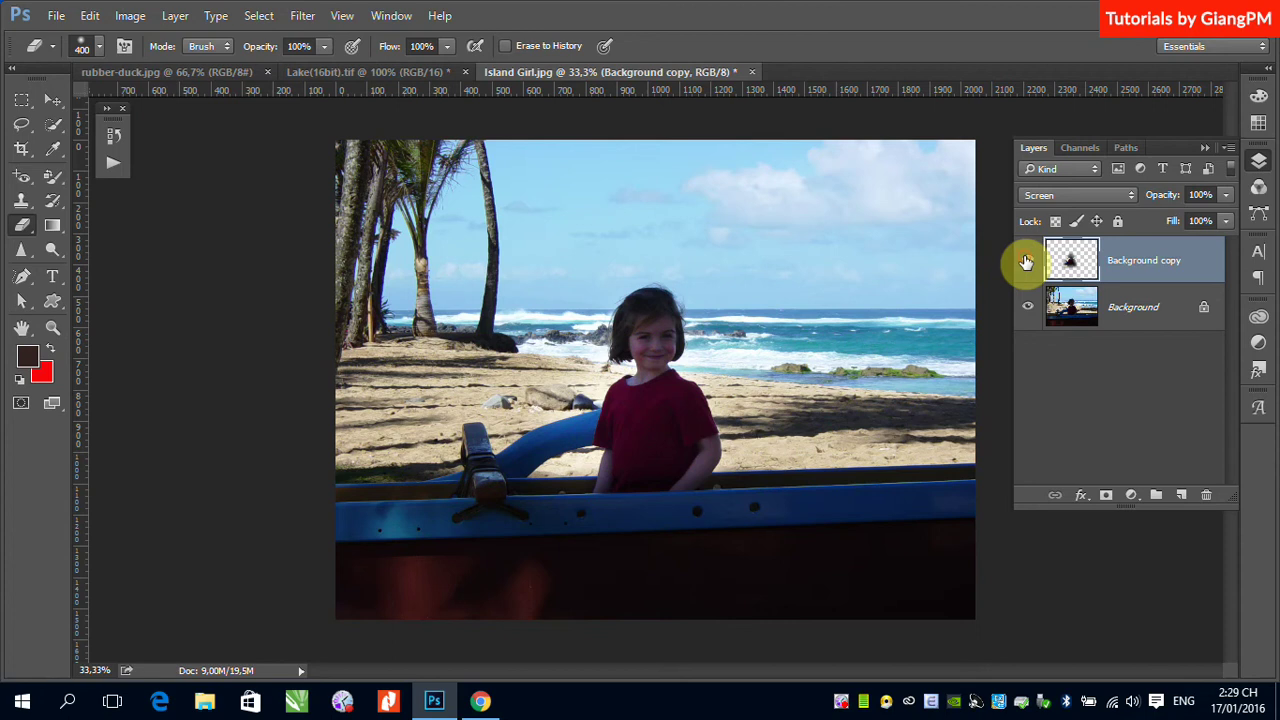
mouse_move(543, 447)
mouse_down()
mouse_move(740, 445)
mouse_move(588, 432)
mouse_move(551, 366)
mouse_move(743, 414)
mouse_move(765, 320)
mouse_move(797, 414)
mouse_up()
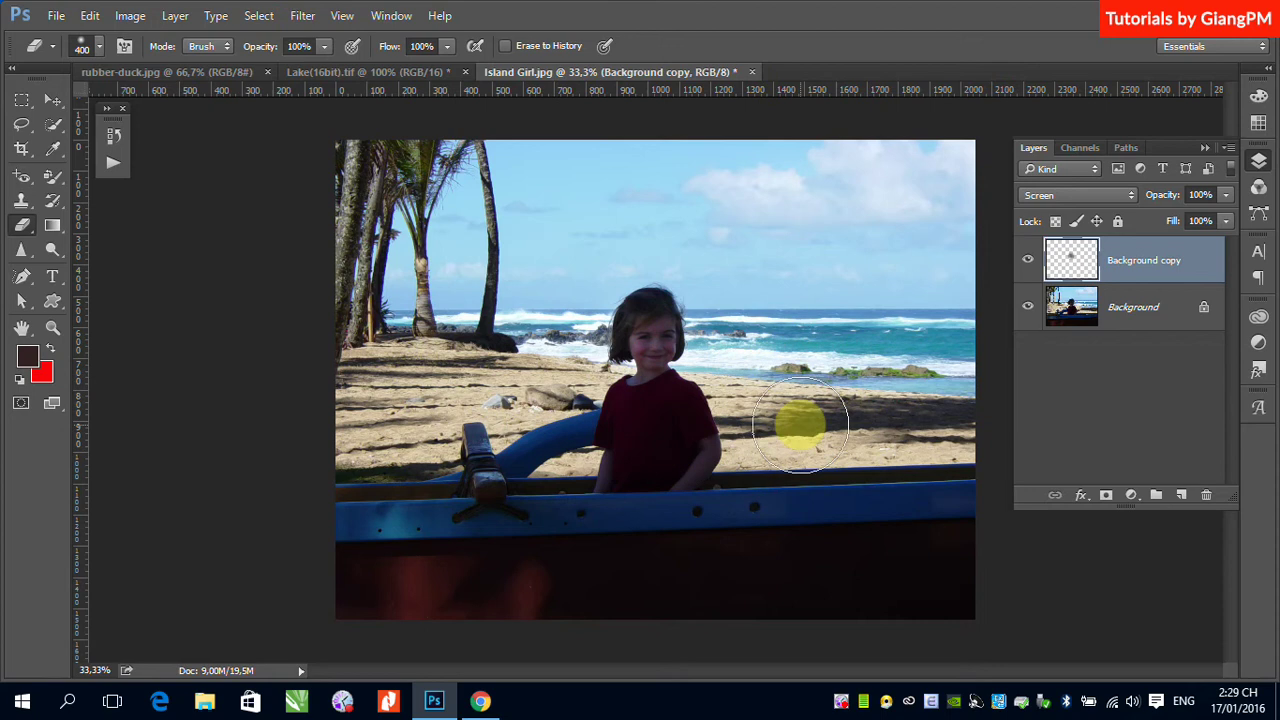
click(1026, 310)
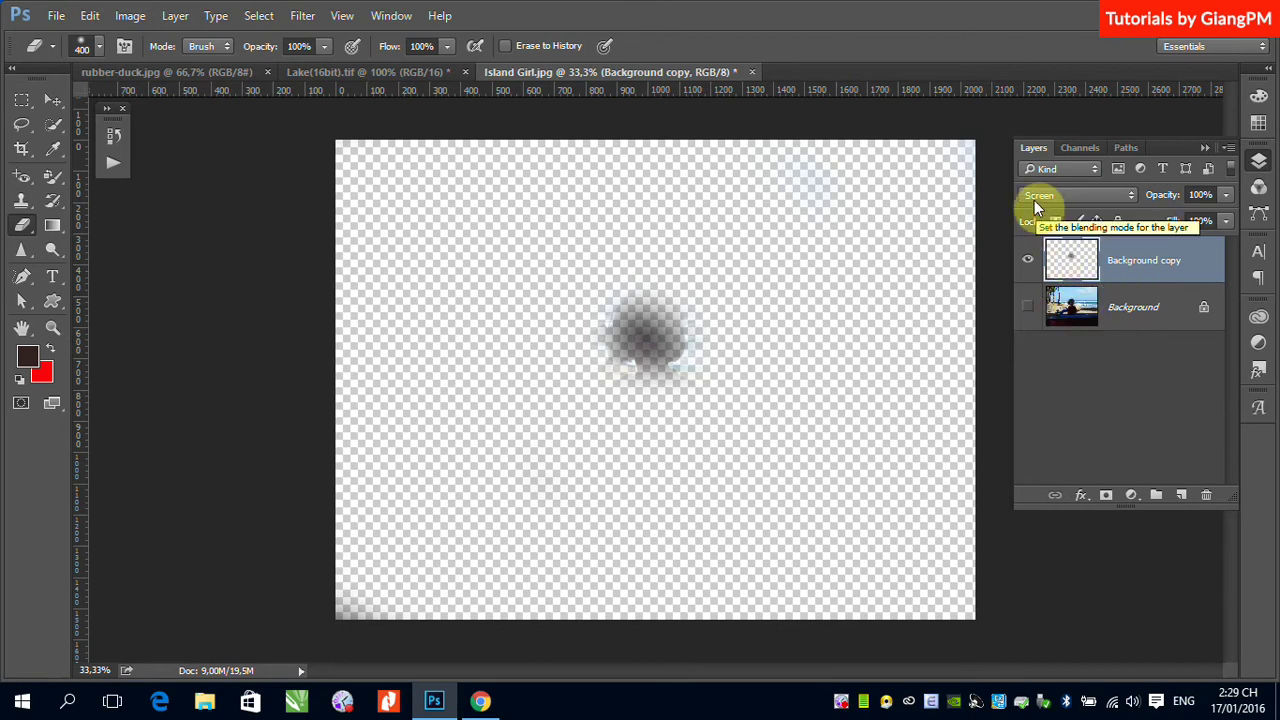
click(1027, 307)
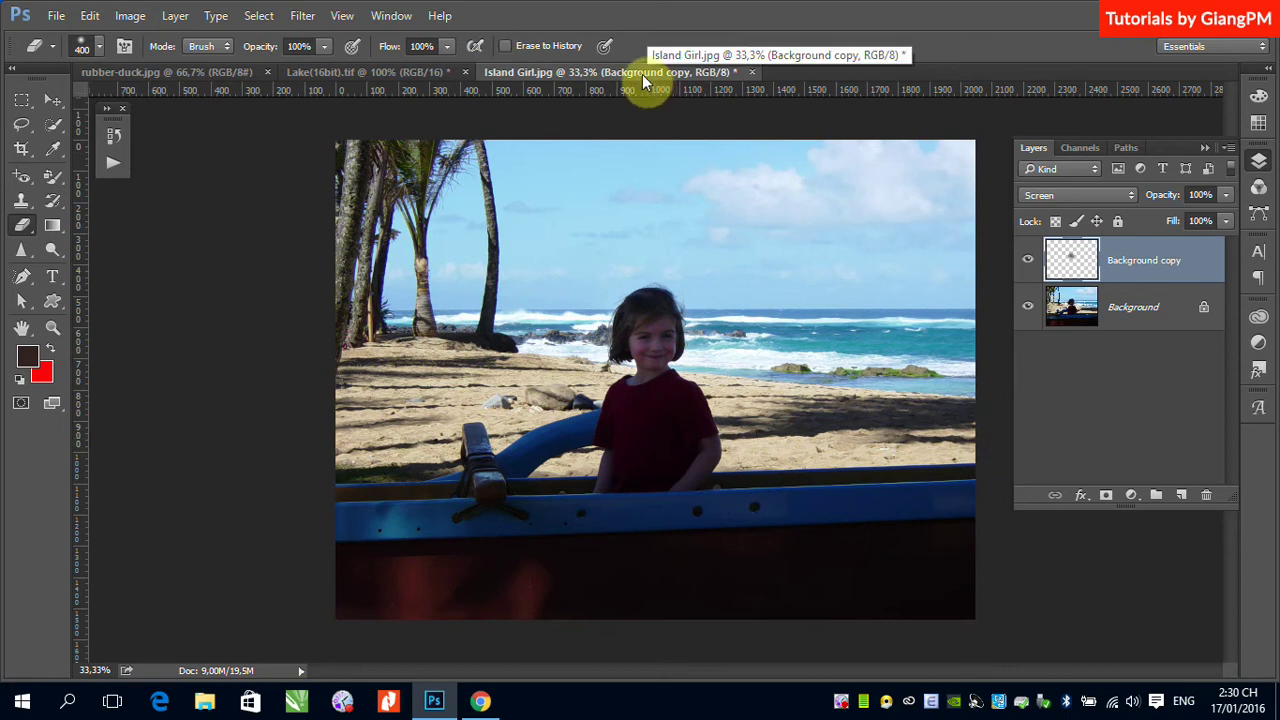
Switch to the Lake photo, revert its sky edits and select the Burn Tool.
click(345, 74)
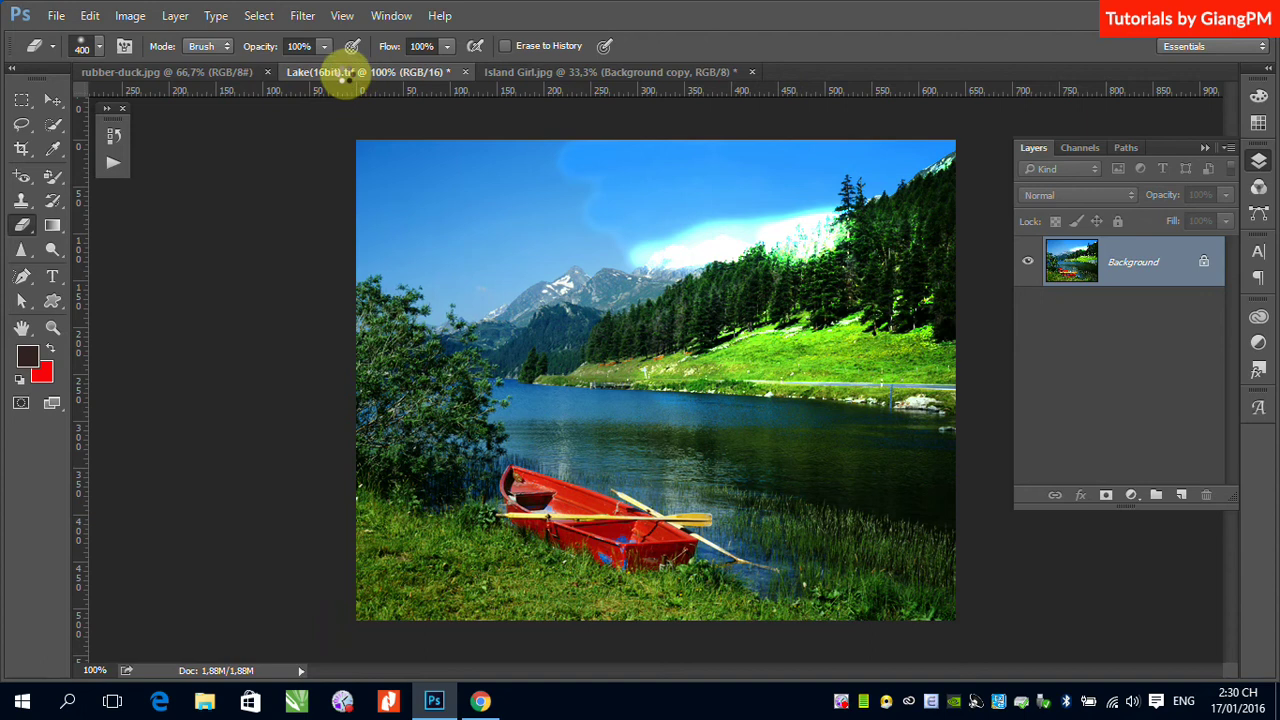
key(F12)
click(54, 101)
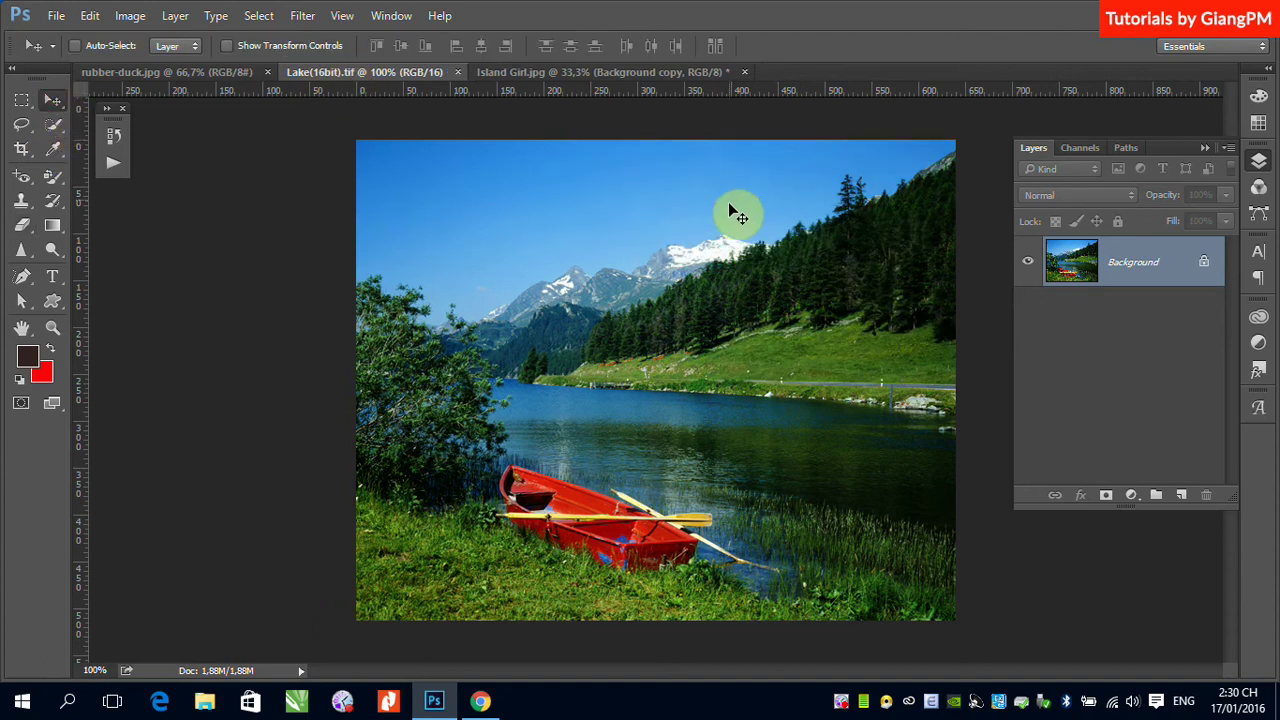
click(52, 250)
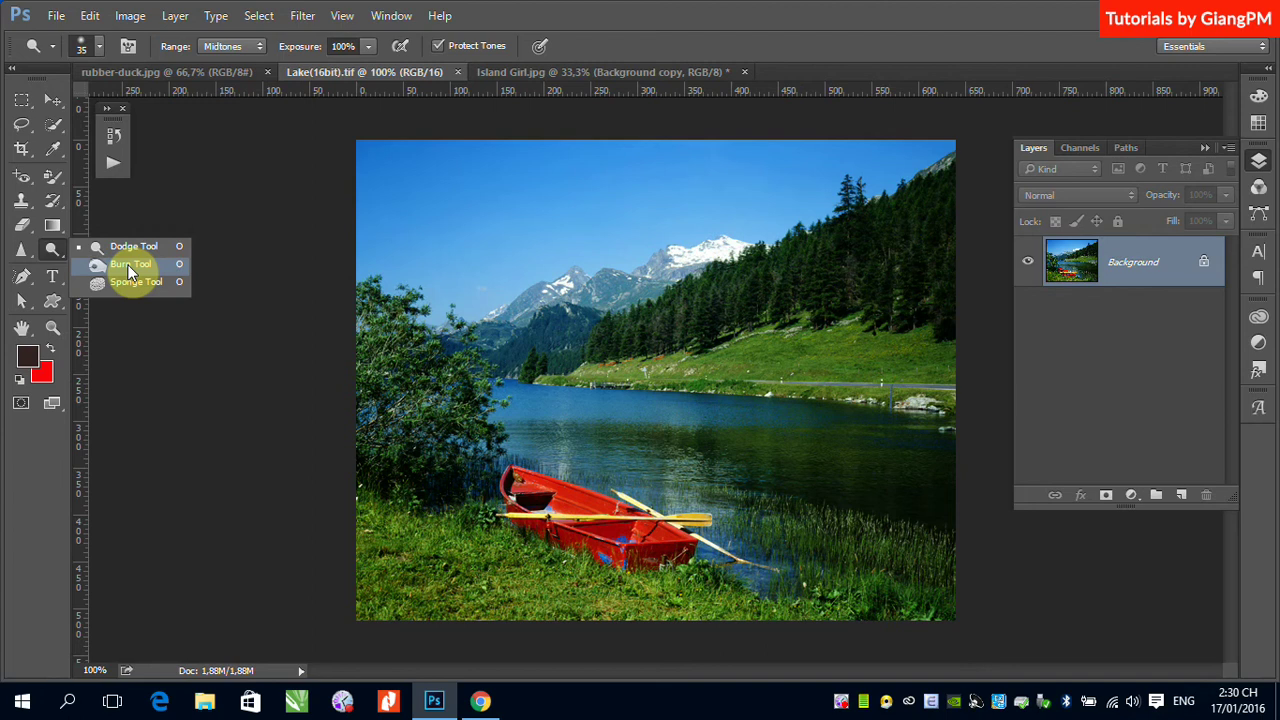
click(128, 265)
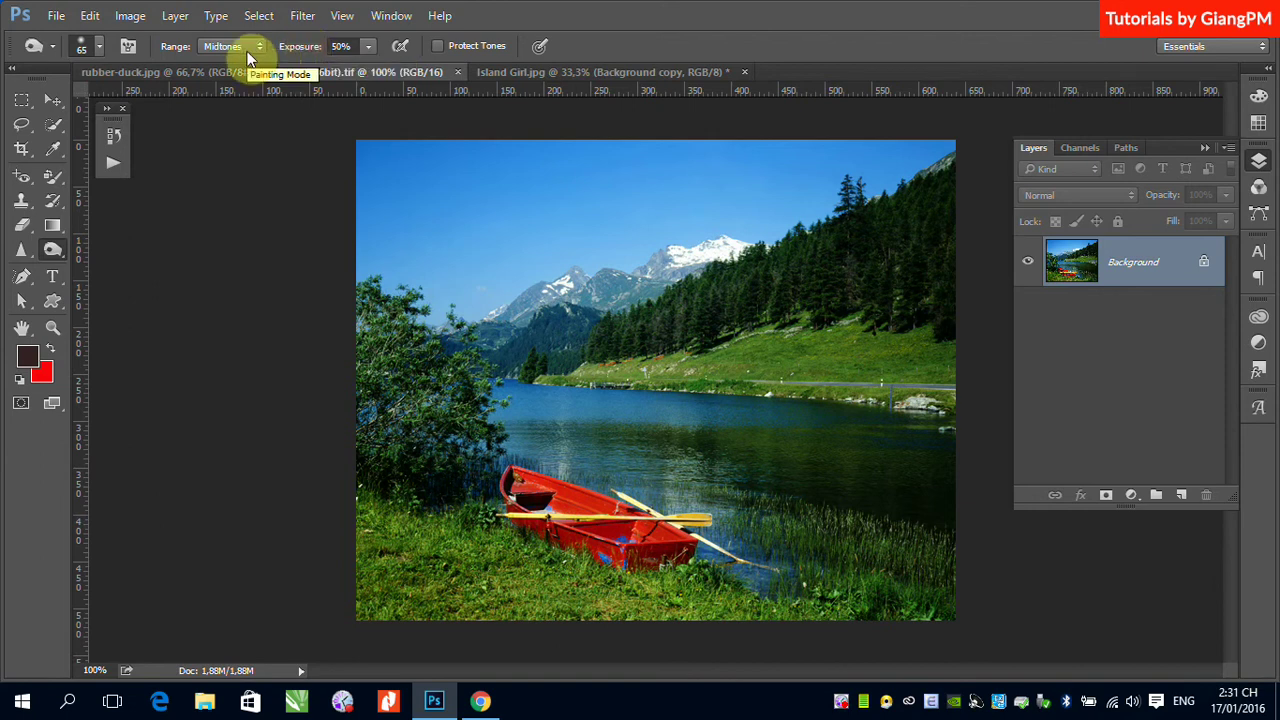
Keep the burn Range on Midtones and raise Exposure to 100%.
click(256, 48)
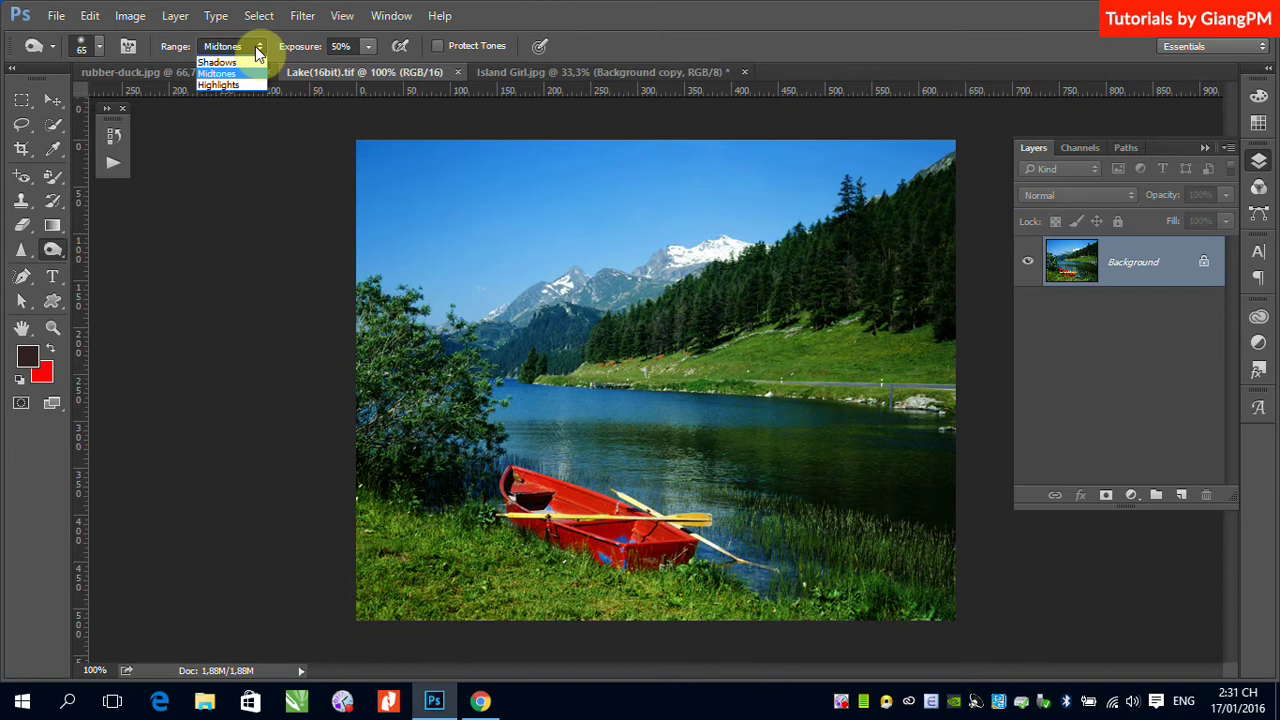
click(617, 10)
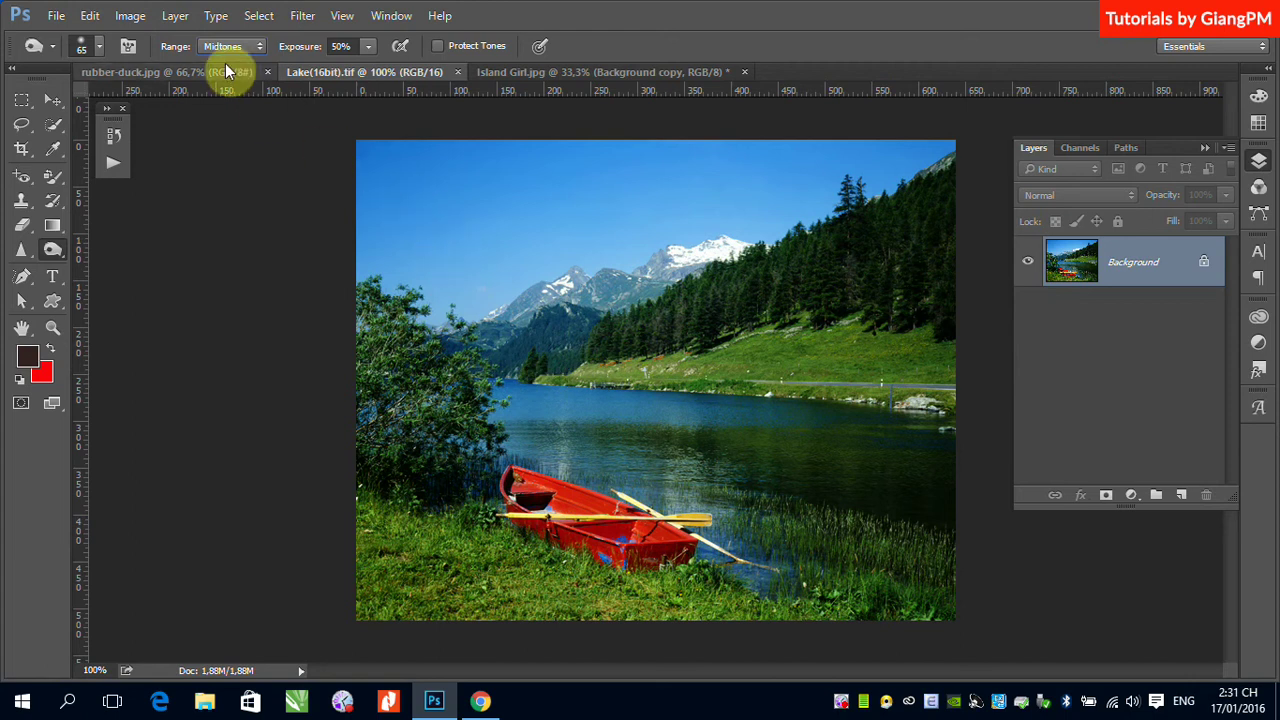
click(367, 46)
drag(366, 67, 418, 68)
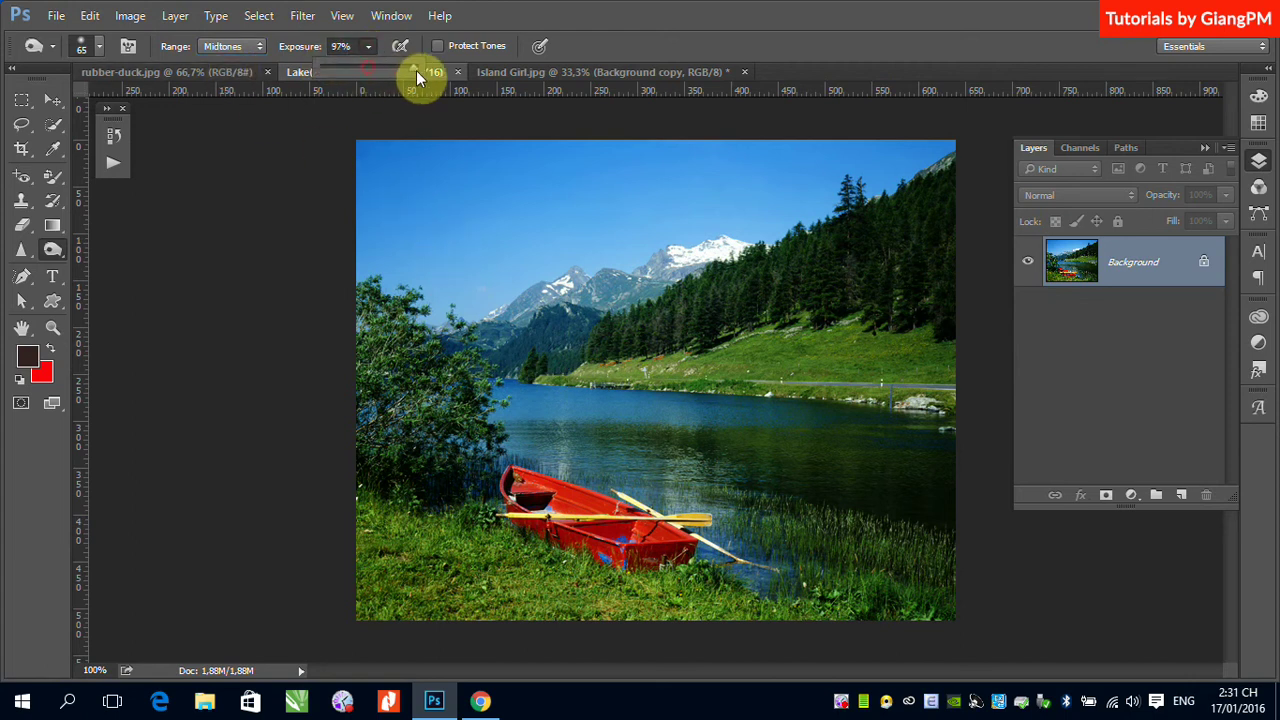
mouse_move(366, 158)
mouse_down()
mouse_move(745, 155)
mouse_move(203, 220)
mouse_move(810, 228)
mouse_move(803, 177)
mouse_up()
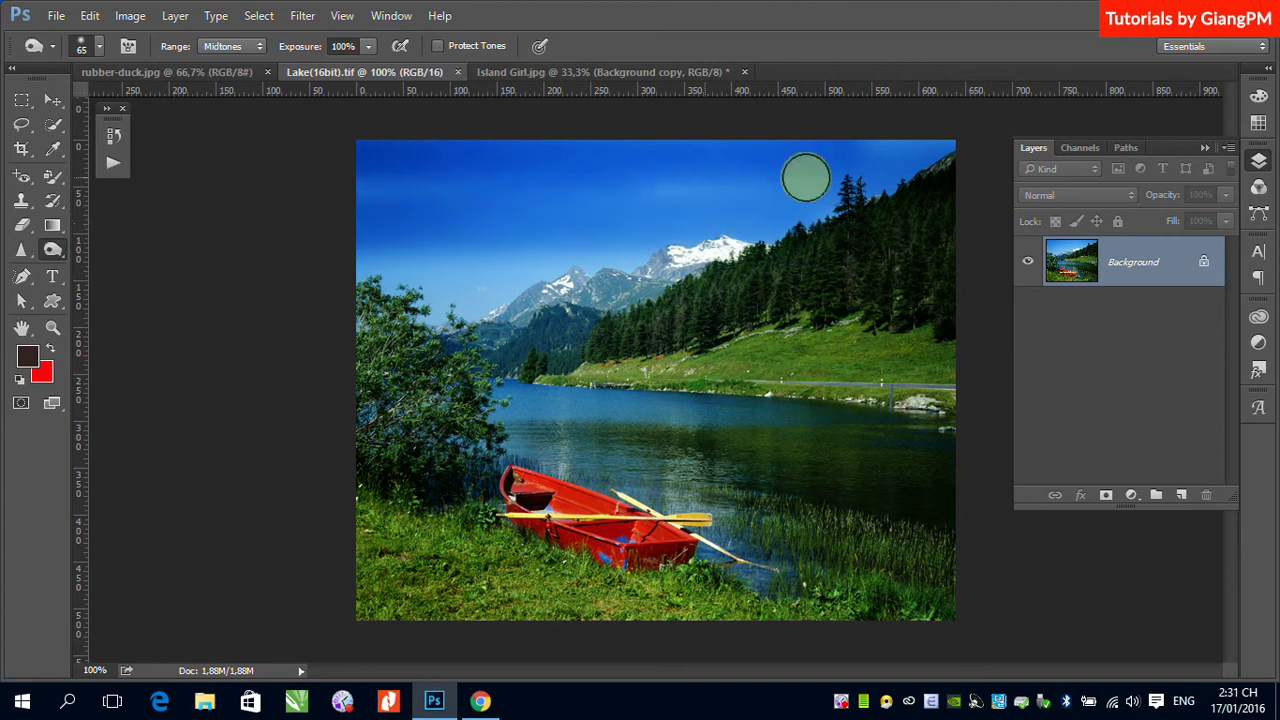
Burn the upper-left sky, lake, grass around the boat and the upper-right sky.
mouse_move(400, 283)
mouse_down()
mouse_move(620, 246)
mouse_move(420, 294)
mouse_move(646, 271)
mouse_move(432, 307)
mouse_move(489, 397)
mouse_move(523, 354)
mouse_up()
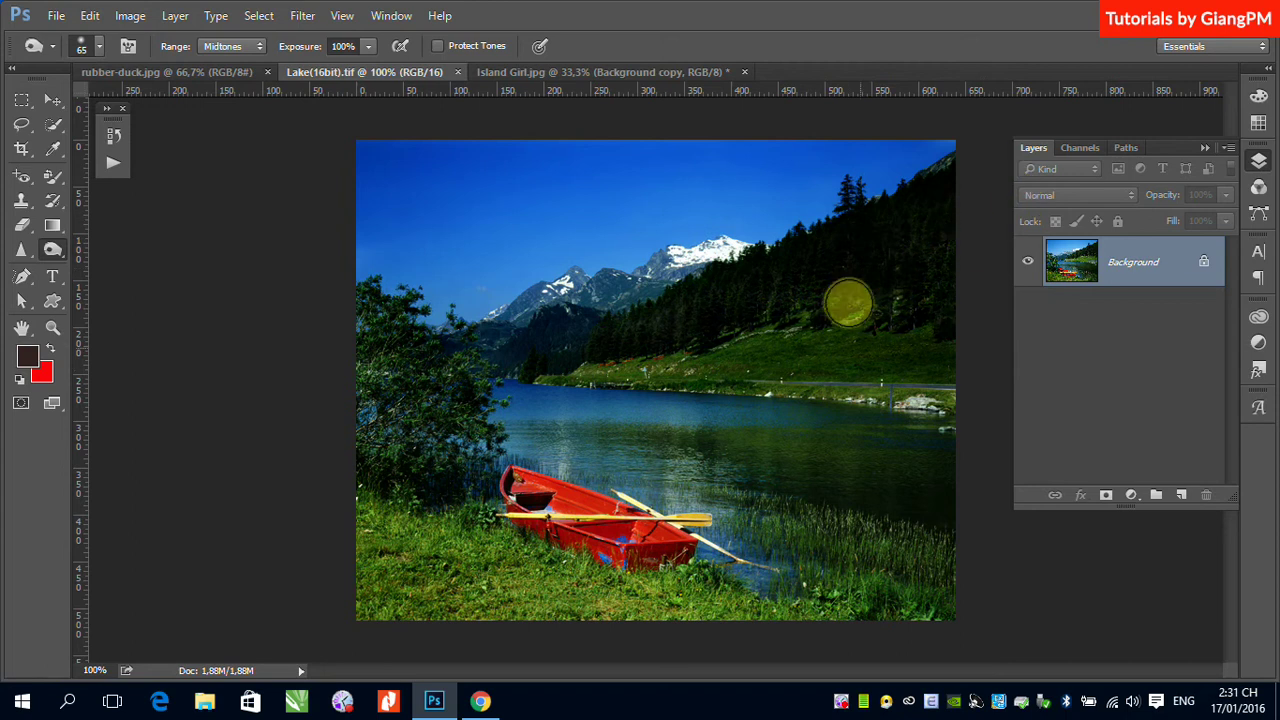
mouse_move(937, 363)
mouse_down()
mouse_move(454, 374)
mouse_move(377, 421)
mouse_up()
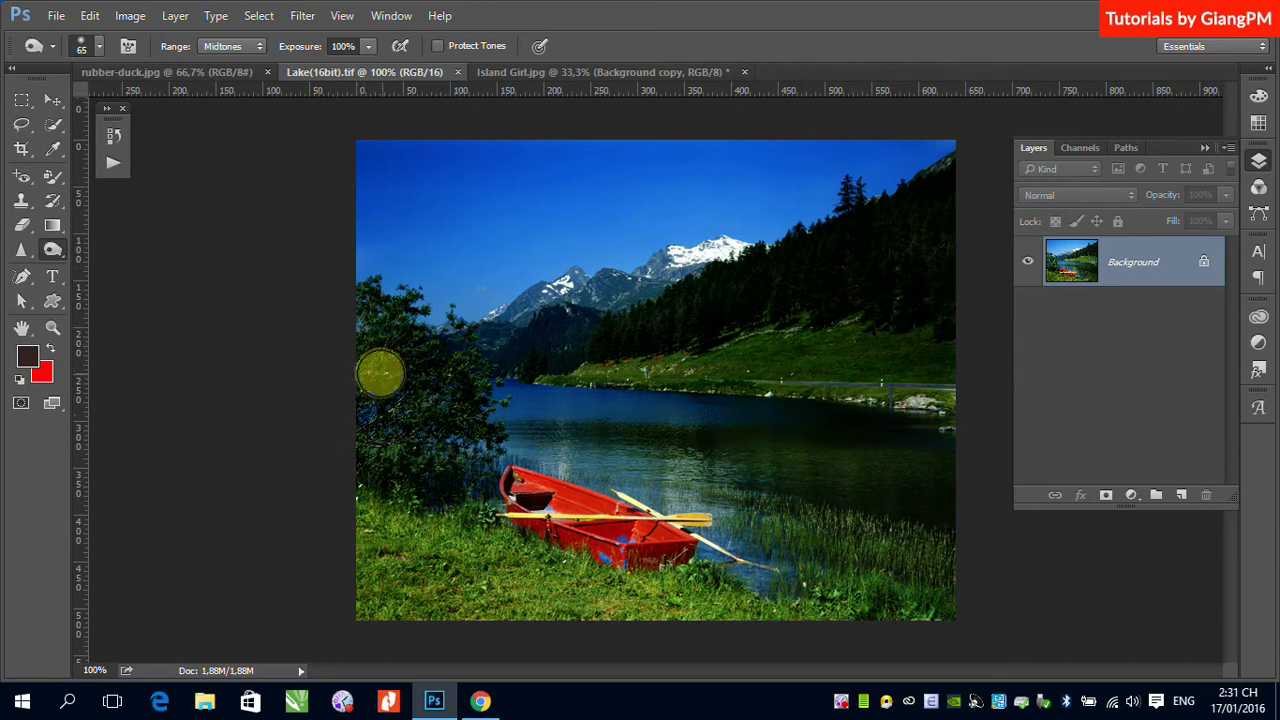
drag(380, 371, 931, 428)
mouse_move(931, 428)
mouse_down()
mouse_move(316, 448)
mouse_move(908, 483)
mouse_move(228, 514)
mouse_up()
mouse_move(228, 514)
mouse_down()
mouse_move(895, 523)
mouse_move(260, 583)
mouse_move(964, 572)
mouse_up()
mouse_move(964, 572)
mouse_down()
mouse_move(431, 594)
mouse_move(994, 609)
mouse_up()
drag(739, 482, 366, 349)
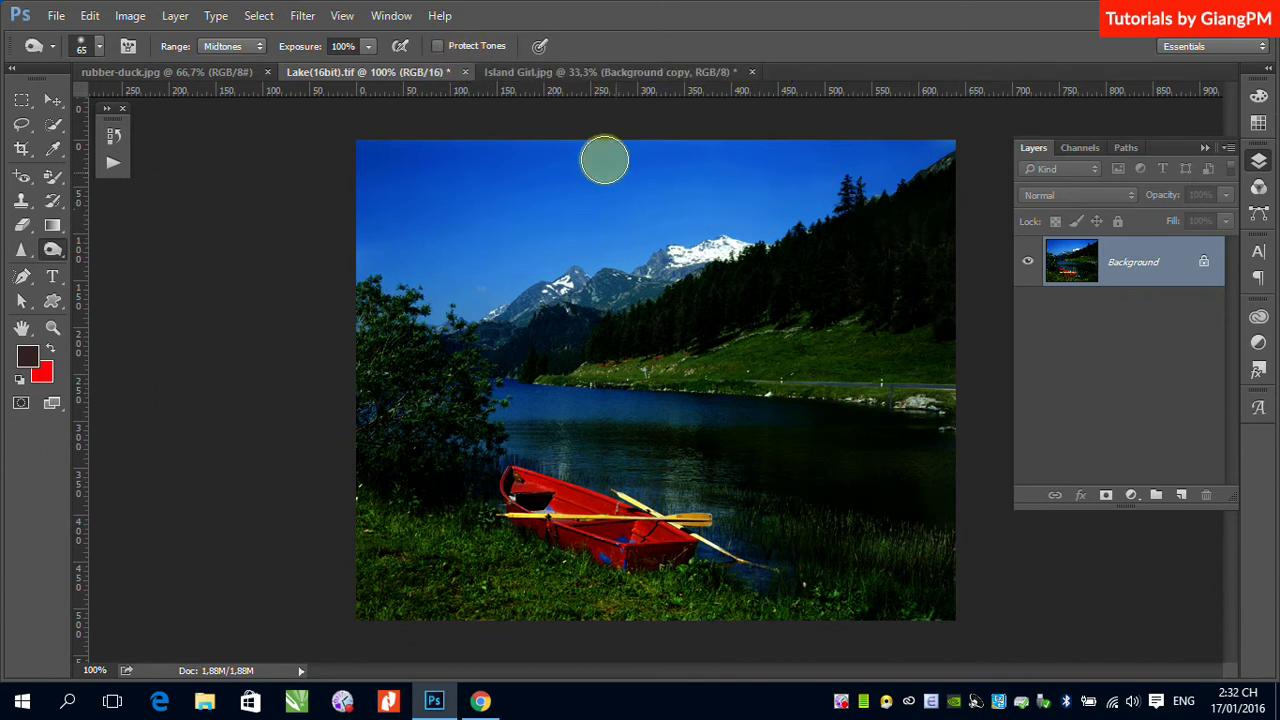
click(822, 198)
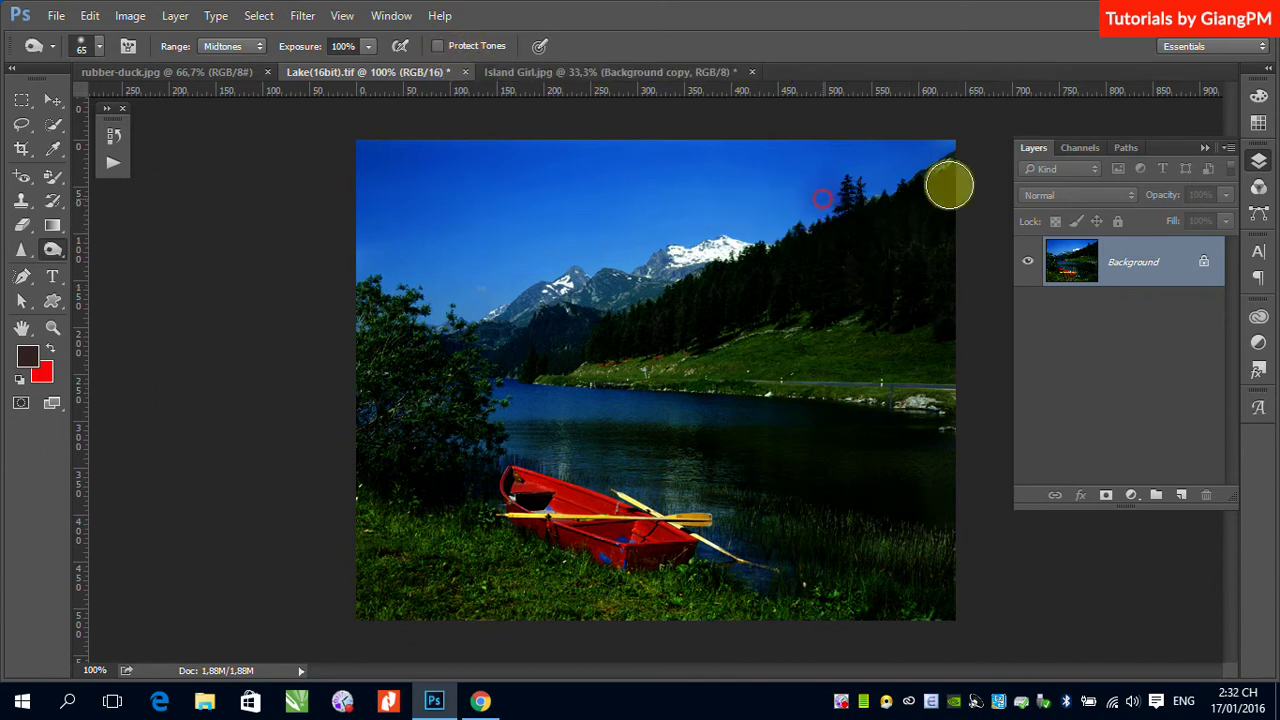
mouse_move(949, 186)
mouse_down()
mouse_move(898, 151)
mouse_move(931, 160)
mouse_move(787, 211)
mouse_up()
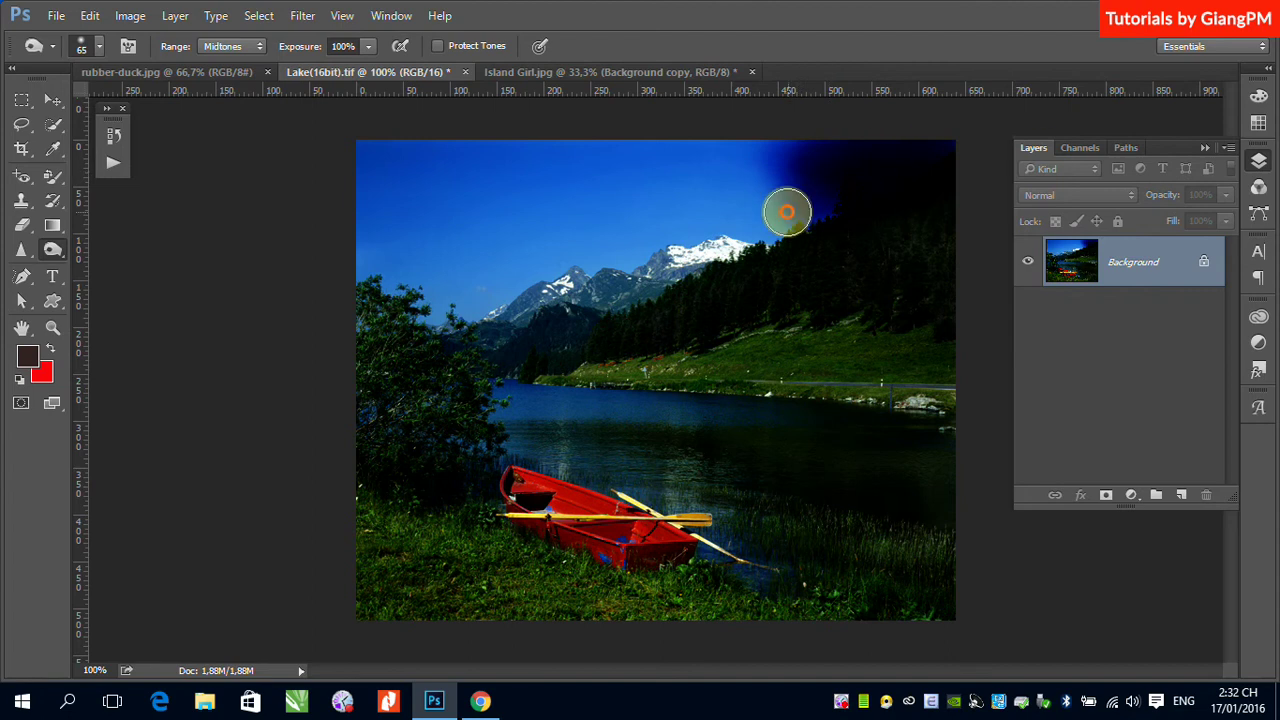
Turn on Protect Tones in the Burn Tool options.
click(438, 46)
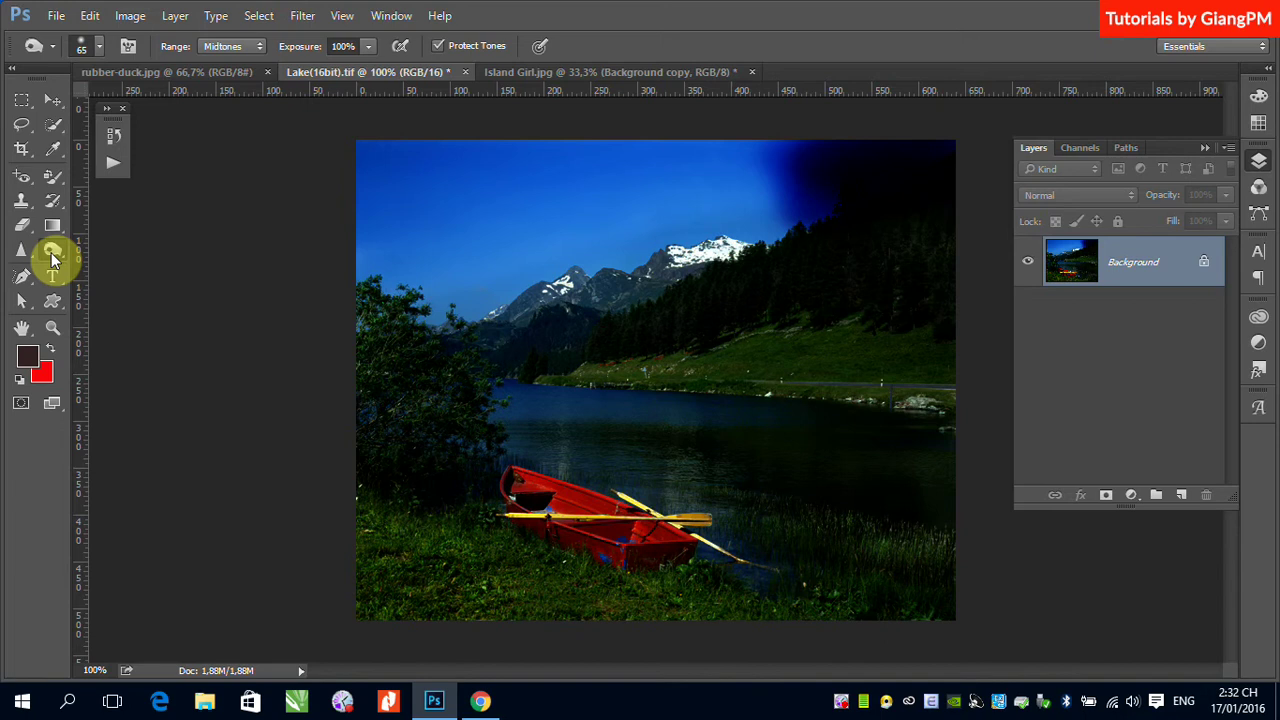
Check the tonal Range list and leave it on Midtones.
click(259, 46)
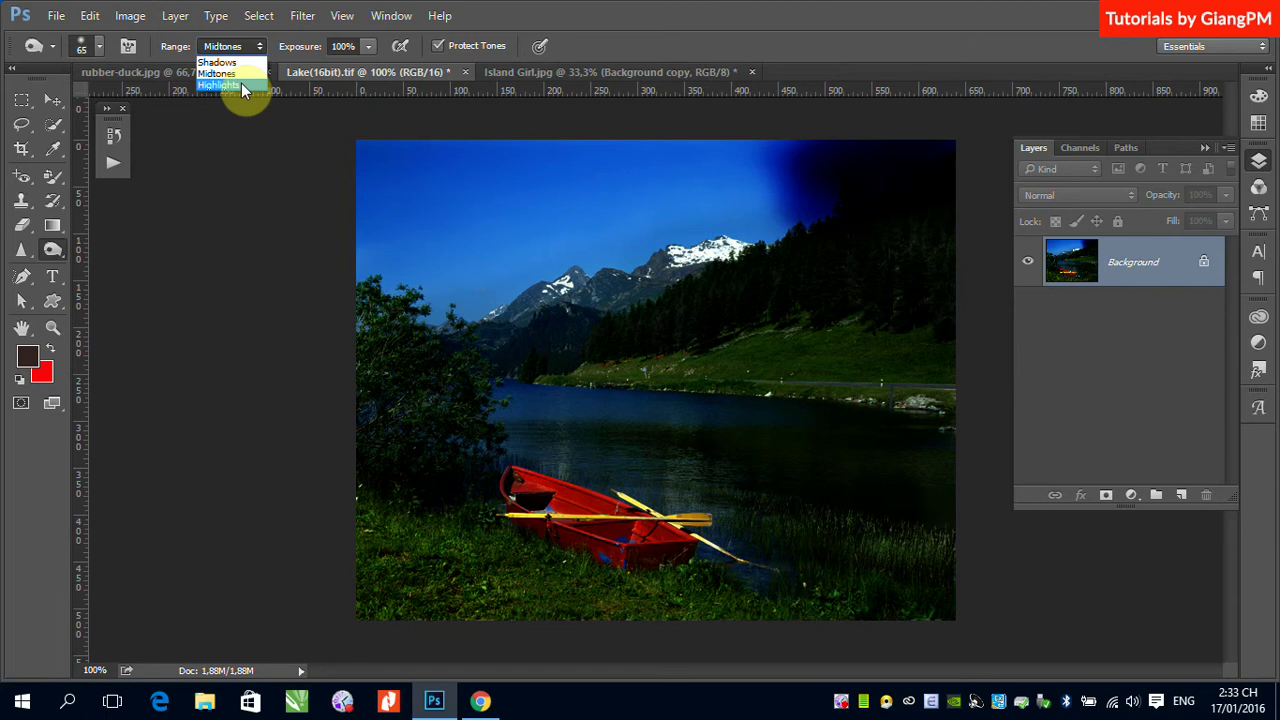
click(576, 25)
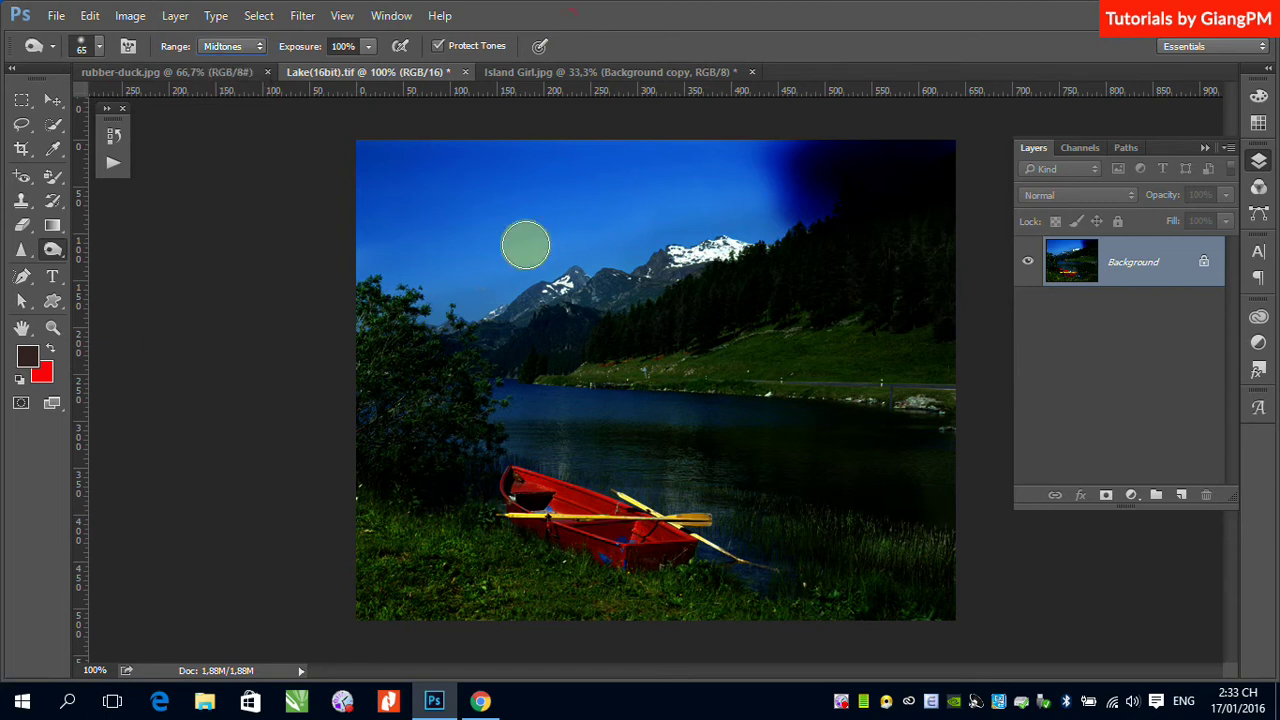
Pick the Sponge Tool, then revert Lake(16bit).tif to its saved, unburned state.
right_click(54, 254)
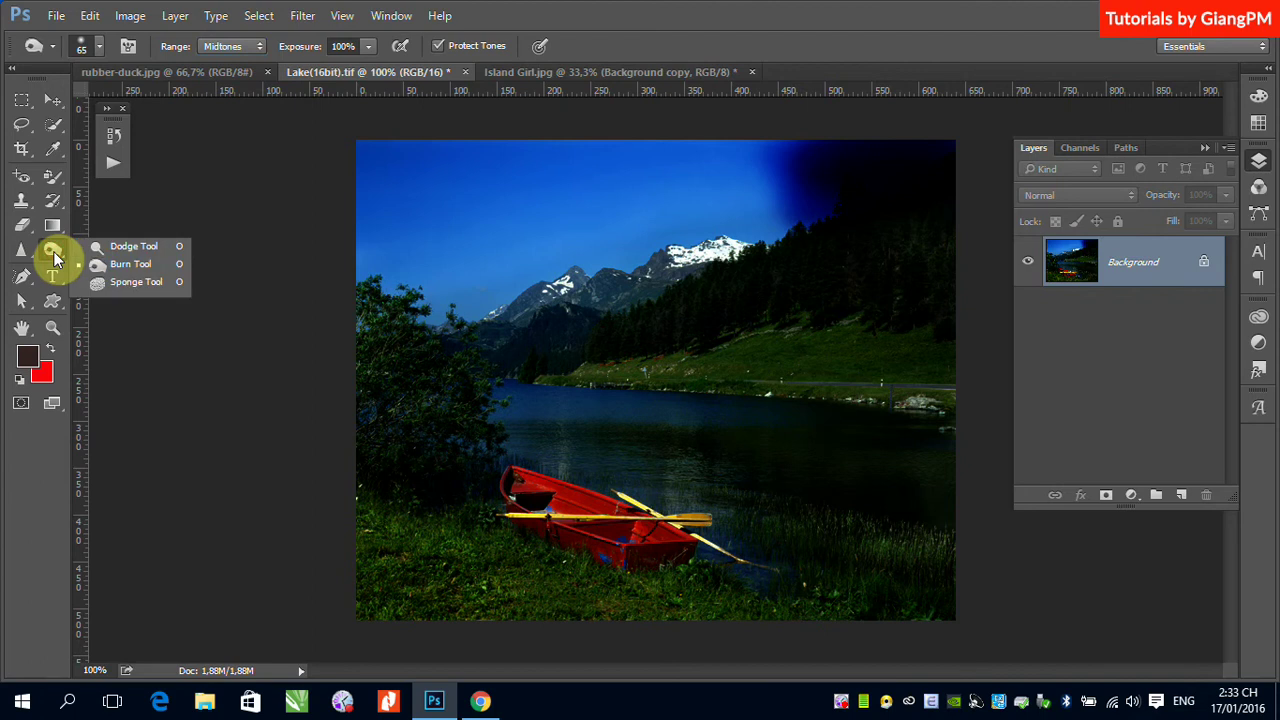
click(129, 283)
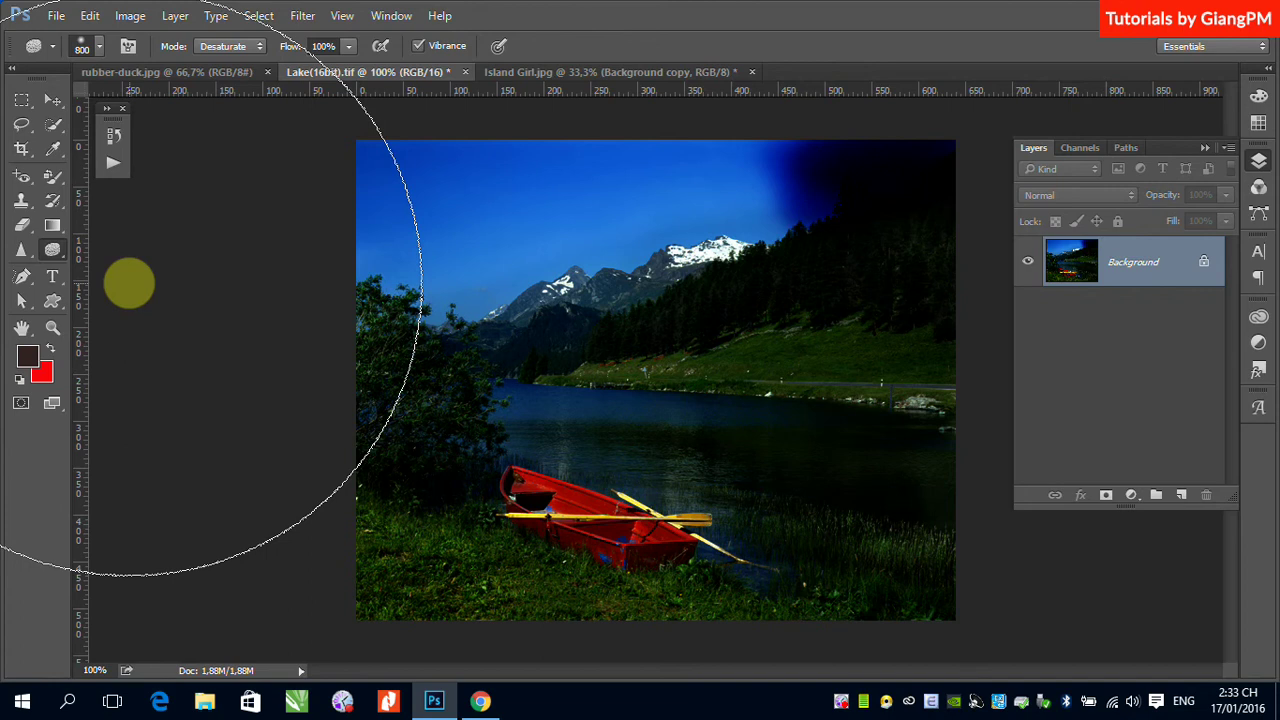
click(52, 101)
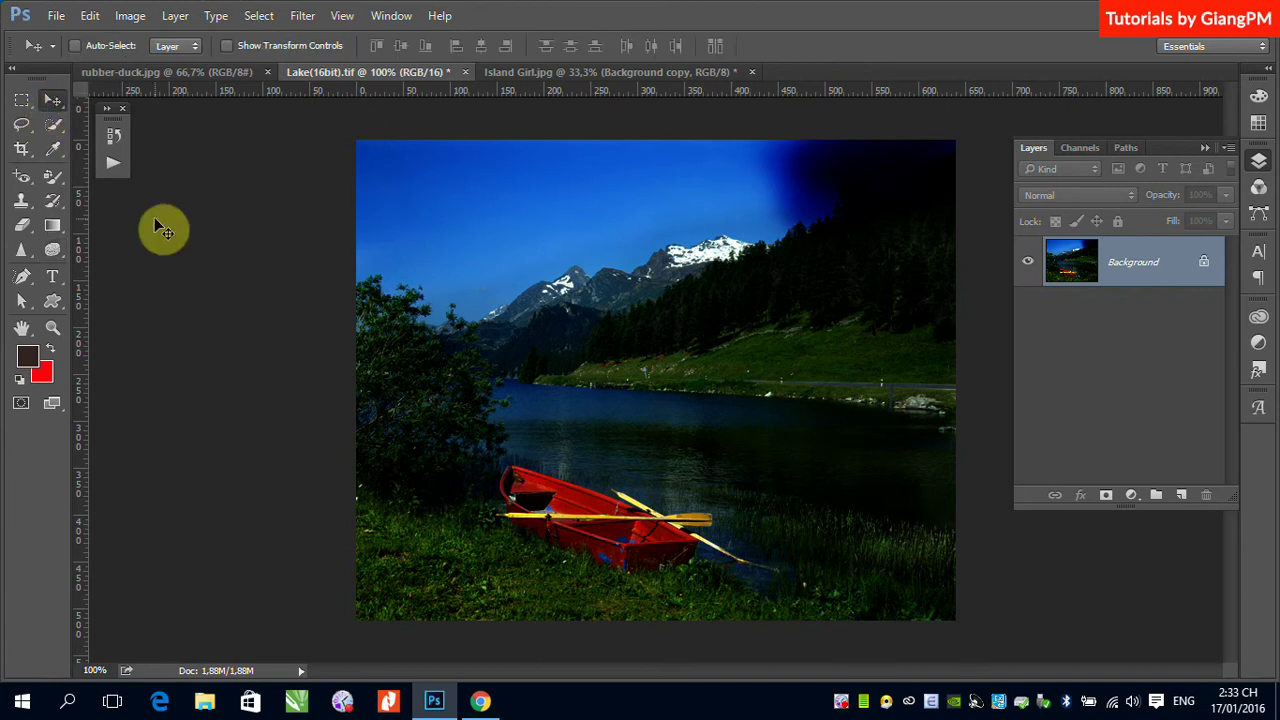
key(F12)
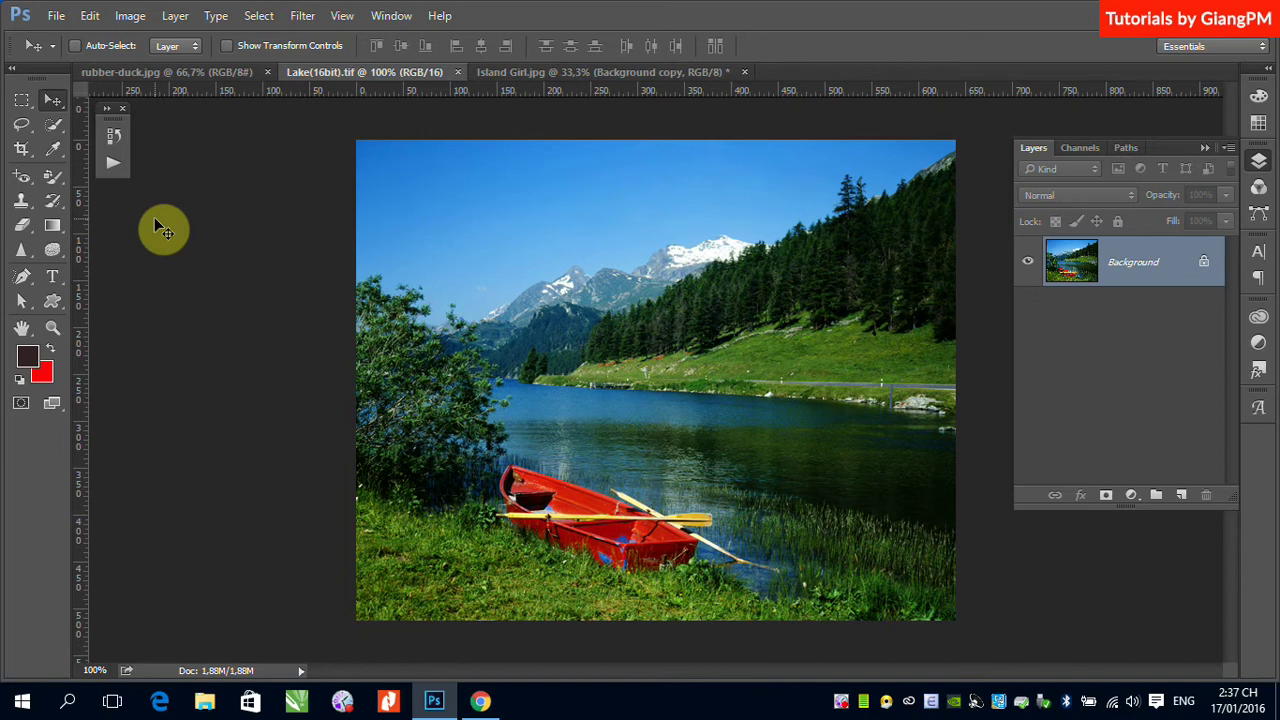
Bring up the Dodge, Burn and Sponge tool flyout in the toolbar.
click(54, 246)
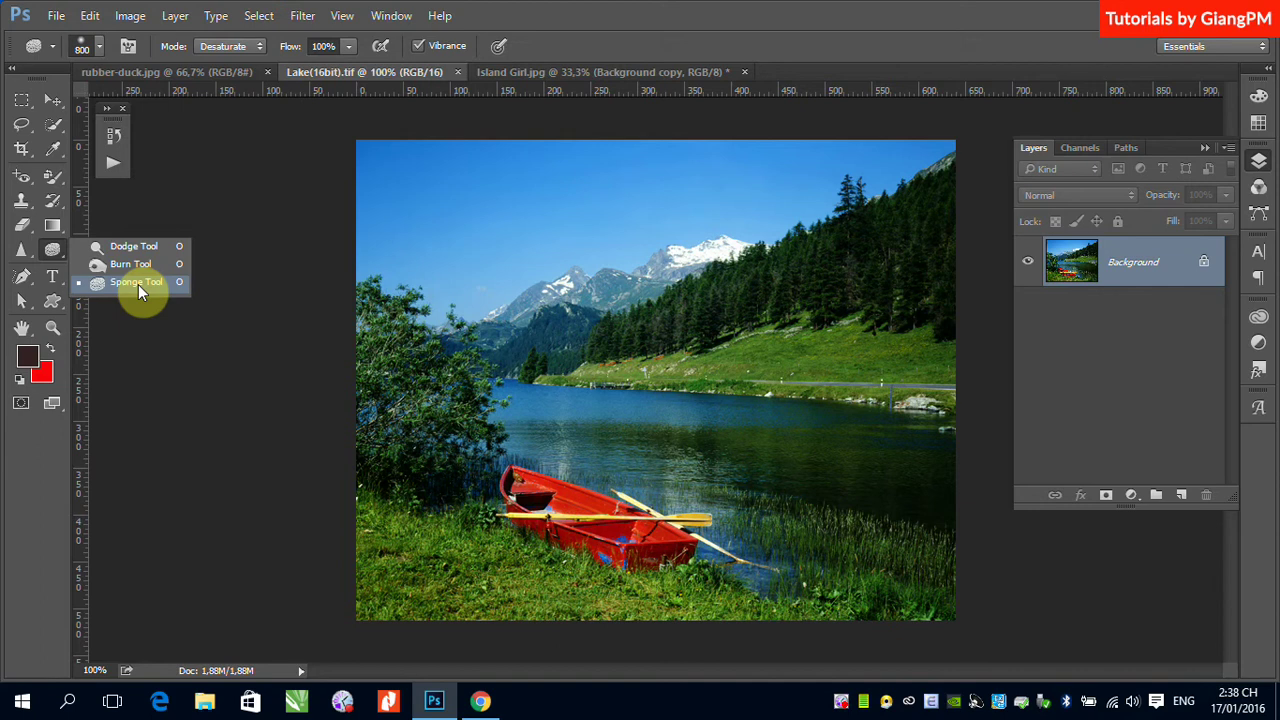
Select the Sponge Tool and keep its mode on Desaturate.
click(138, 284)
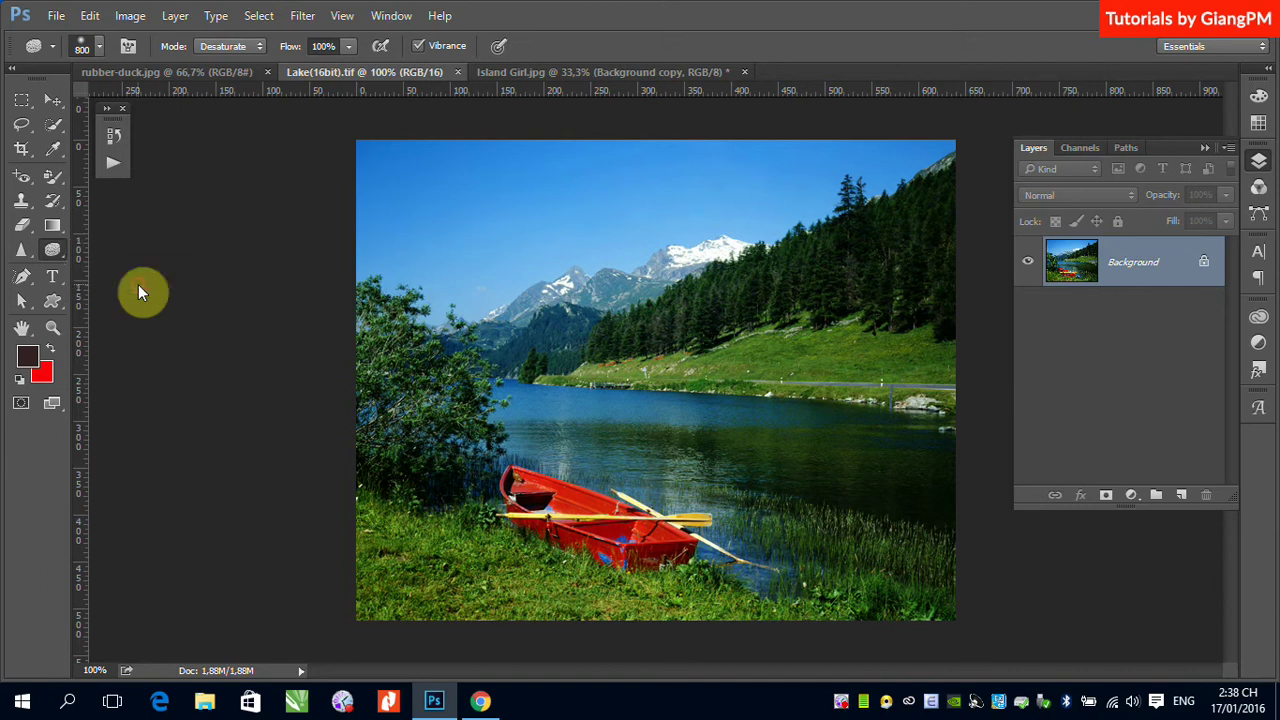
click(255, 46)
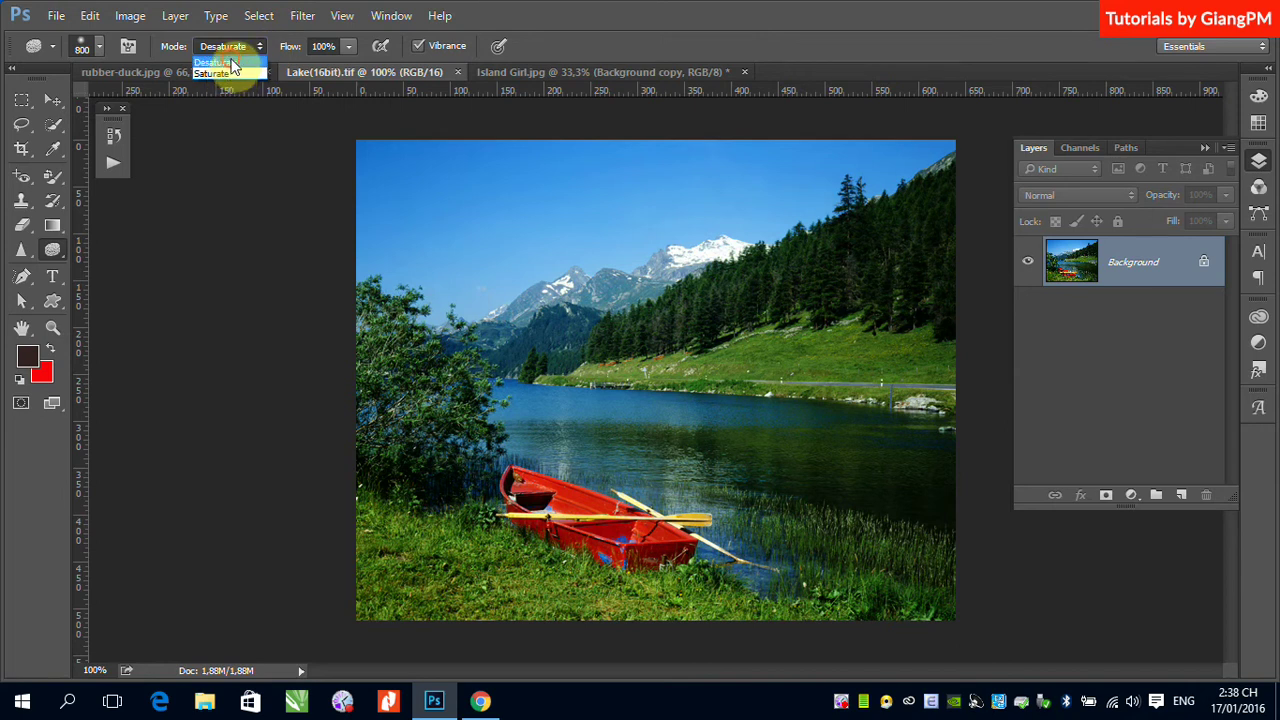
click(224, 62)
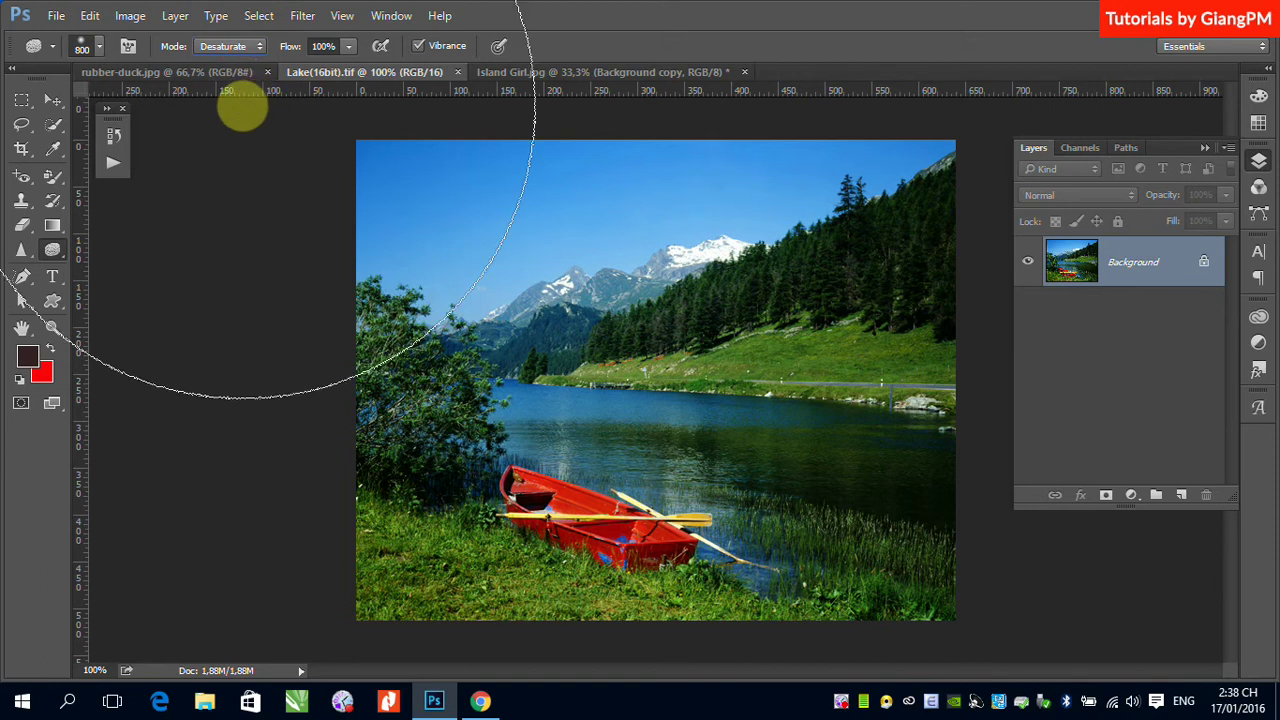
Resize the sponge brush from 800 px to 96 px, then to 129 px.
click(99, 46)
drag(216, 109, 167, 107)
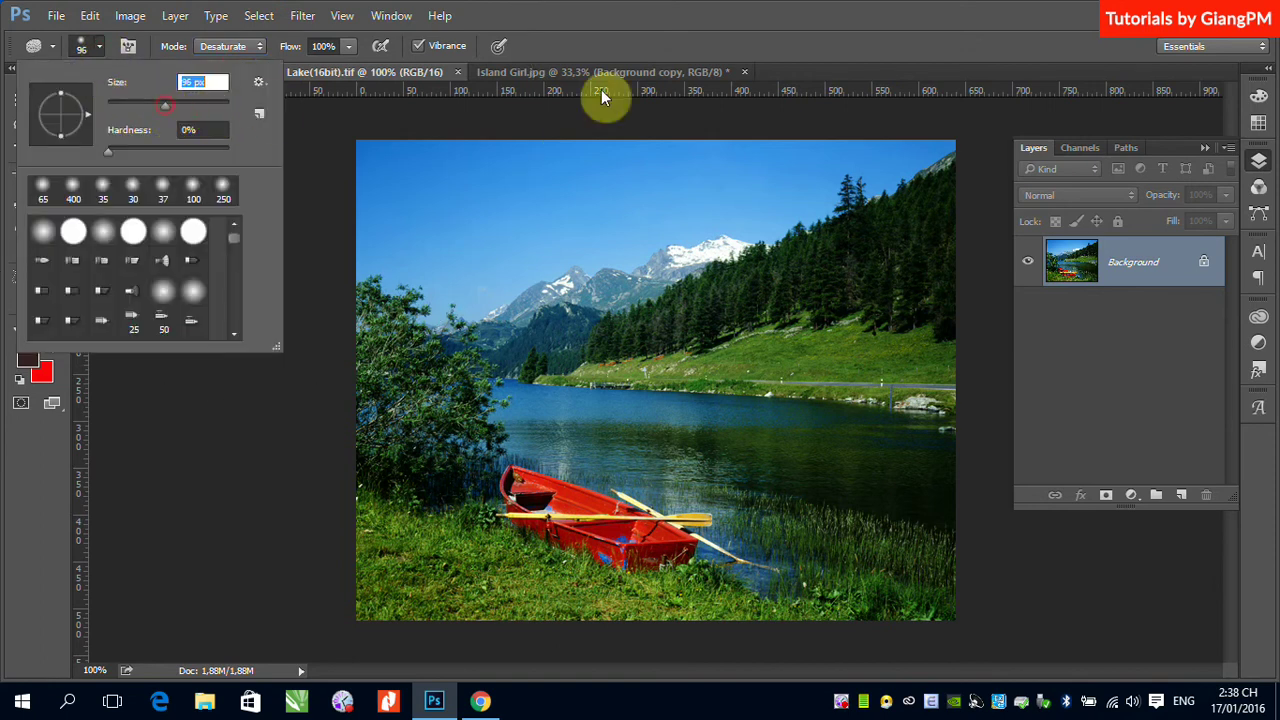
click(729, 63)
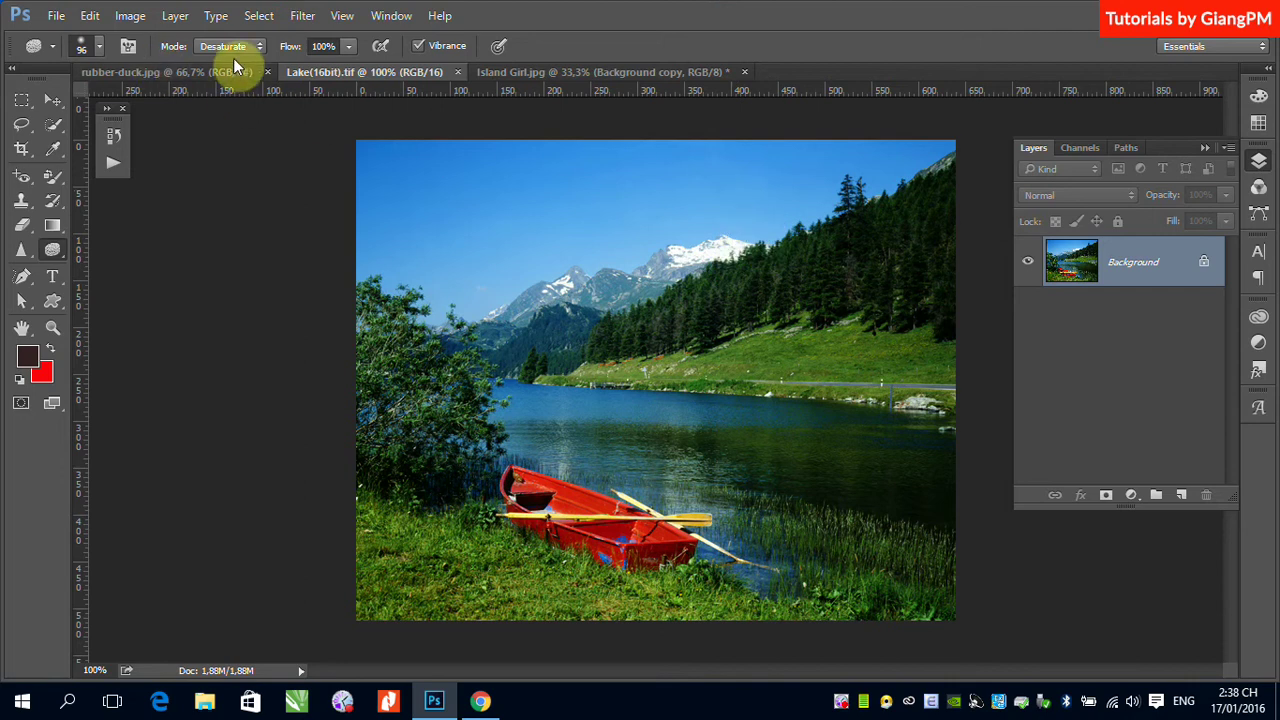
click(104, 47)
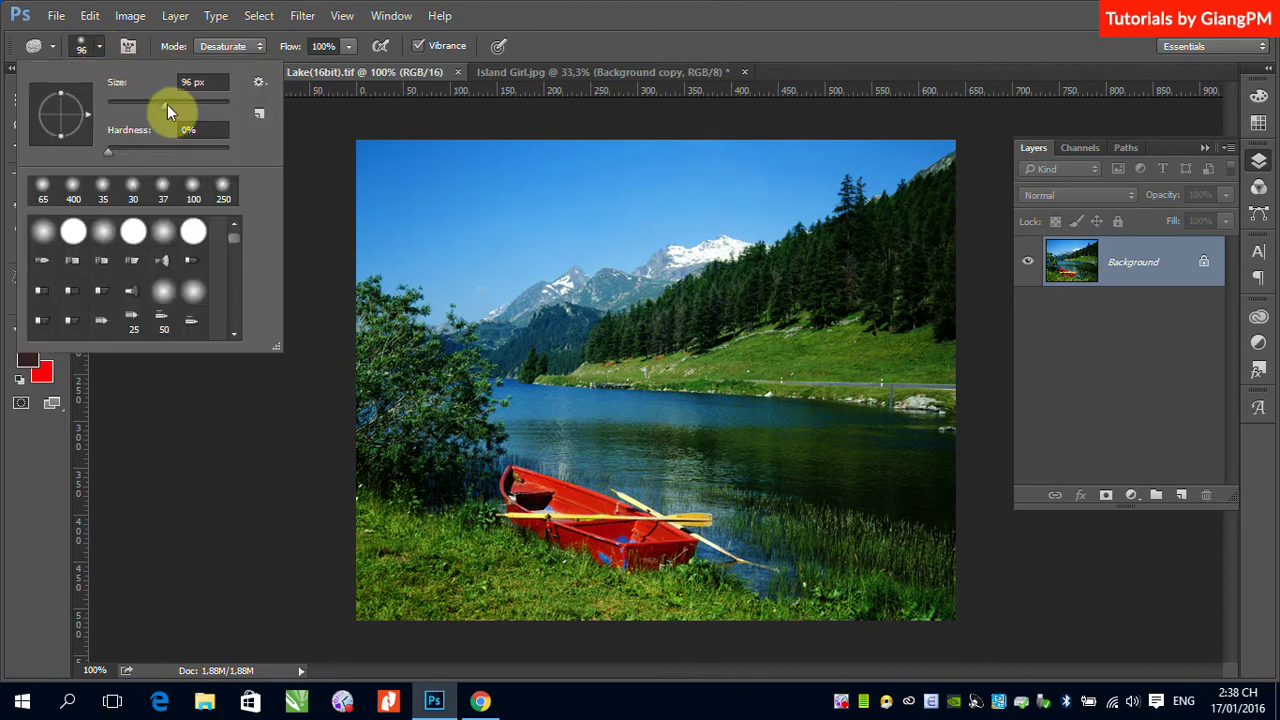
drag(167, 104, 177, 106)
click(628, 27)
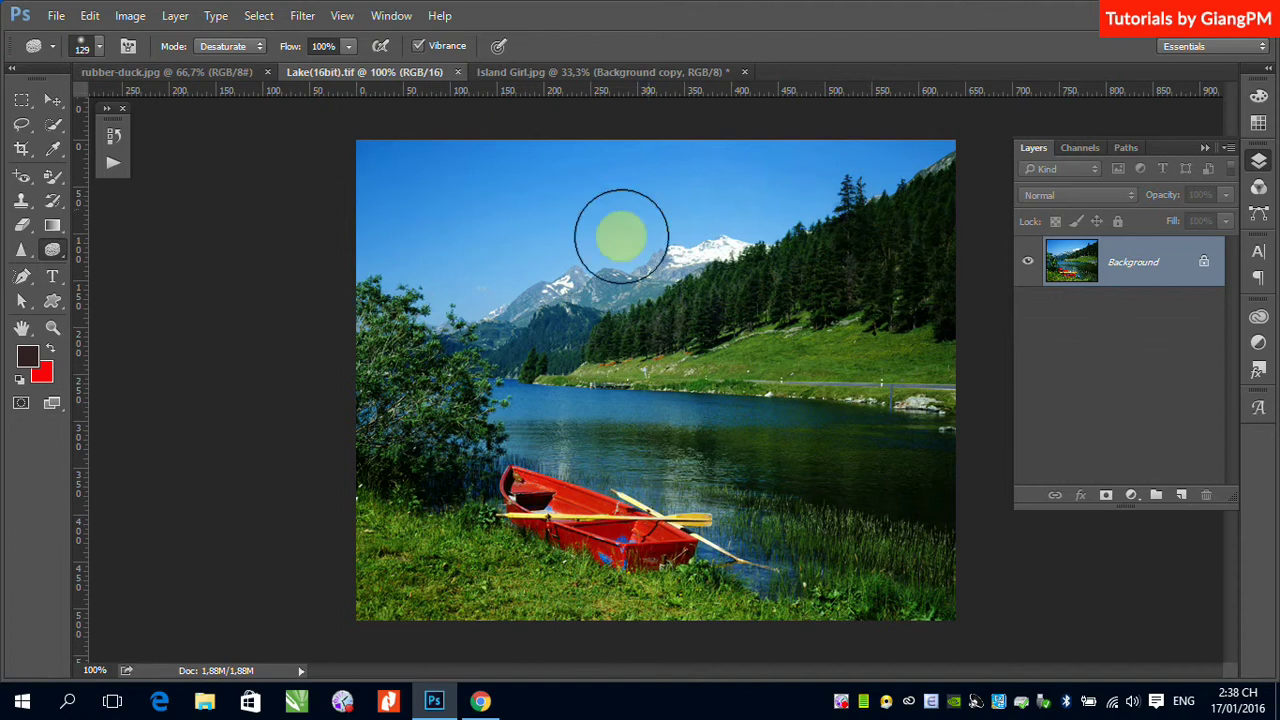
Desaturate the sky around the snowy mountain peaks with the Sponge tool in Desaturate mode.
mouse_move(652, 263)
mouse_down()
mouse_move(634, 257)
mouse_move(663, 251)
mouse_move(637, 277)
mouse_move(665, 262)
mouse_move(663, 289)
mouse_move(674, 280)
mouse_move(637, 294)
mouse_move(672, 270)
mouse_move(657, 263)
mouse_move(734, 263)
mouse_move(597, 286)
mouse_move(689, 302)
mouse_move(697, 243)
mouse_move(617, 294)
mouse_move(697, 250)
mouse_move(651, 302)
mouse_up()
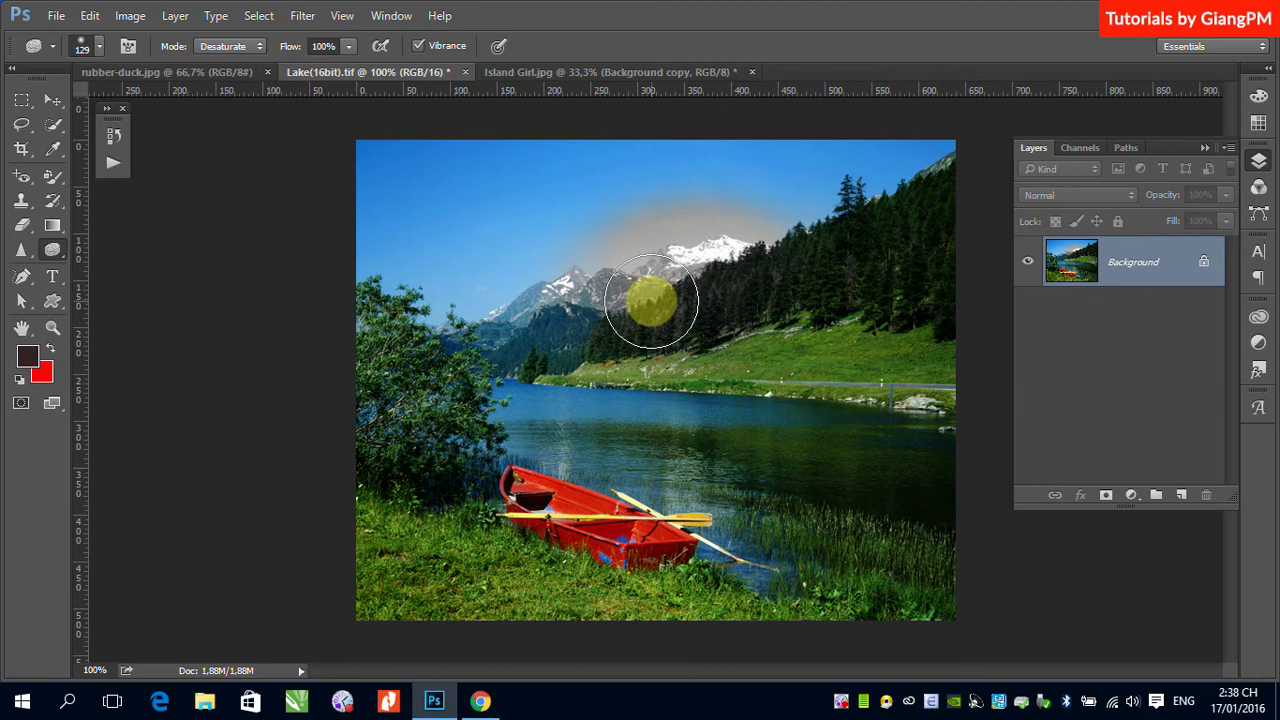
Switch the Sponge to Saturate, make the lakeside and hillside grass vivid green, then select Move.
click(258, 47)
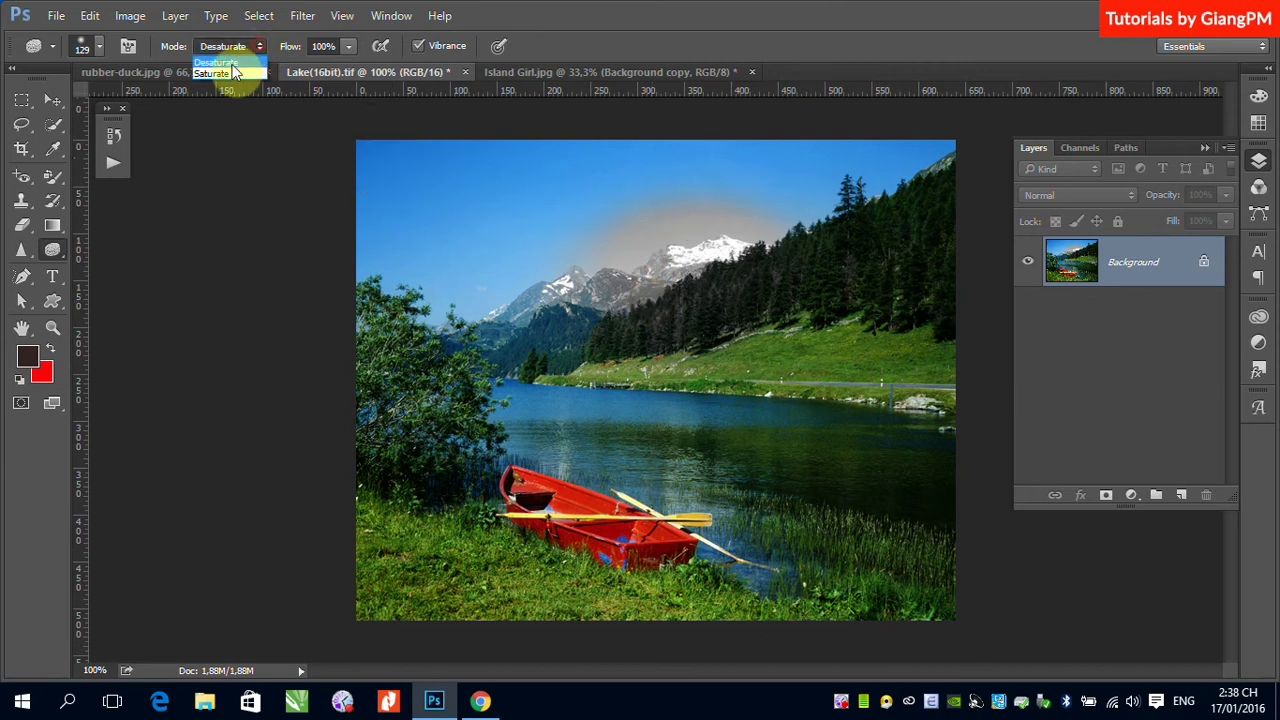
click(220, 80)
drag(943, 220, 886, 351)
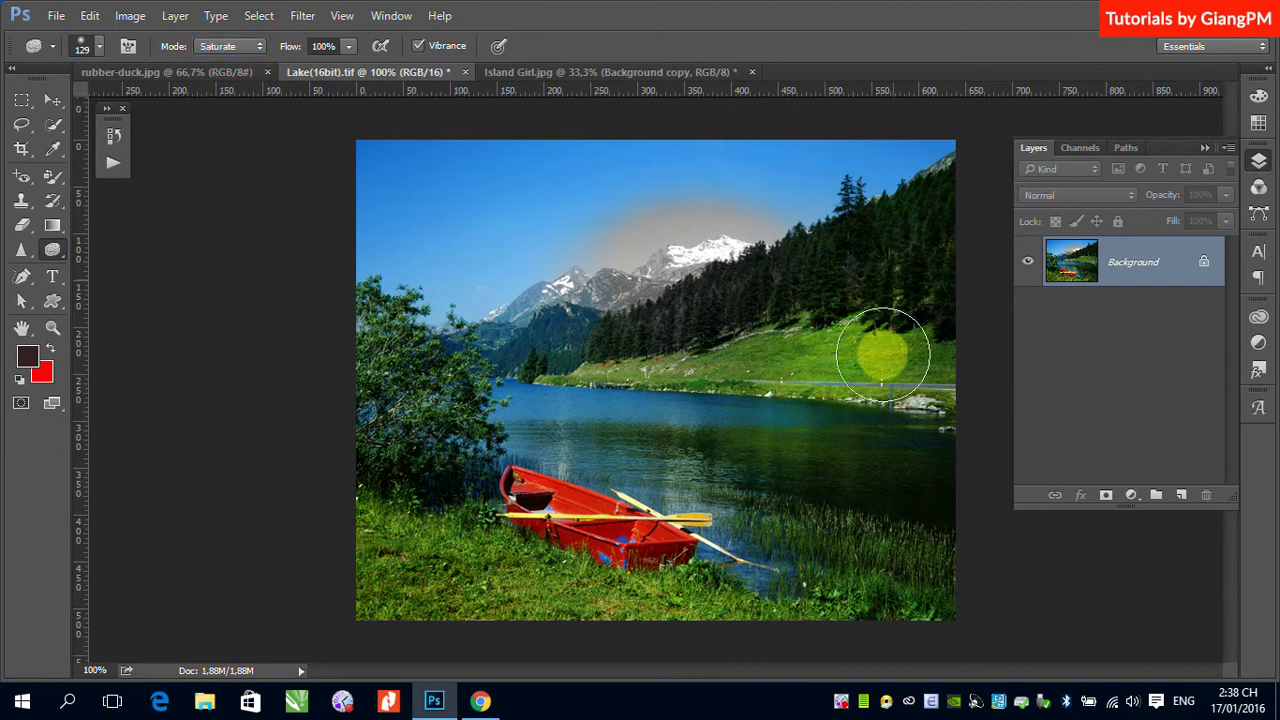
mouse_move(841, 428)
mouse_down()
mouse_move(894, 194)
mouse_move(943, 357)
mouse_move(777, 366)
mouse_move(766, 383)
mouse_move(814, 371)
mouse_move(909, 409)
mouse_move(473, 543)
mouse_move(734, 500)
mouse_move(513, 539)
mouse_move(343, 491)
mouse_move(340, 443)
mouse_move(457, 360)
mouse_move(471, 320)
mouse_move(600, 451)
mouse_move(829, 500)
mouse_move(928, 553)
mouse_move(949, 491)
mouse_move(611, 363)
mouse_move(534, 303)
mouse_move(506, 245)
mouse_move(734, 191)
mouse_move(780, 220)
mouse_move(497, 317)
mouse_move(443, 518)
mouse_move(874, 509)
mouse_move(677, 594)
mouse_move(326, 562)
mouse_up()
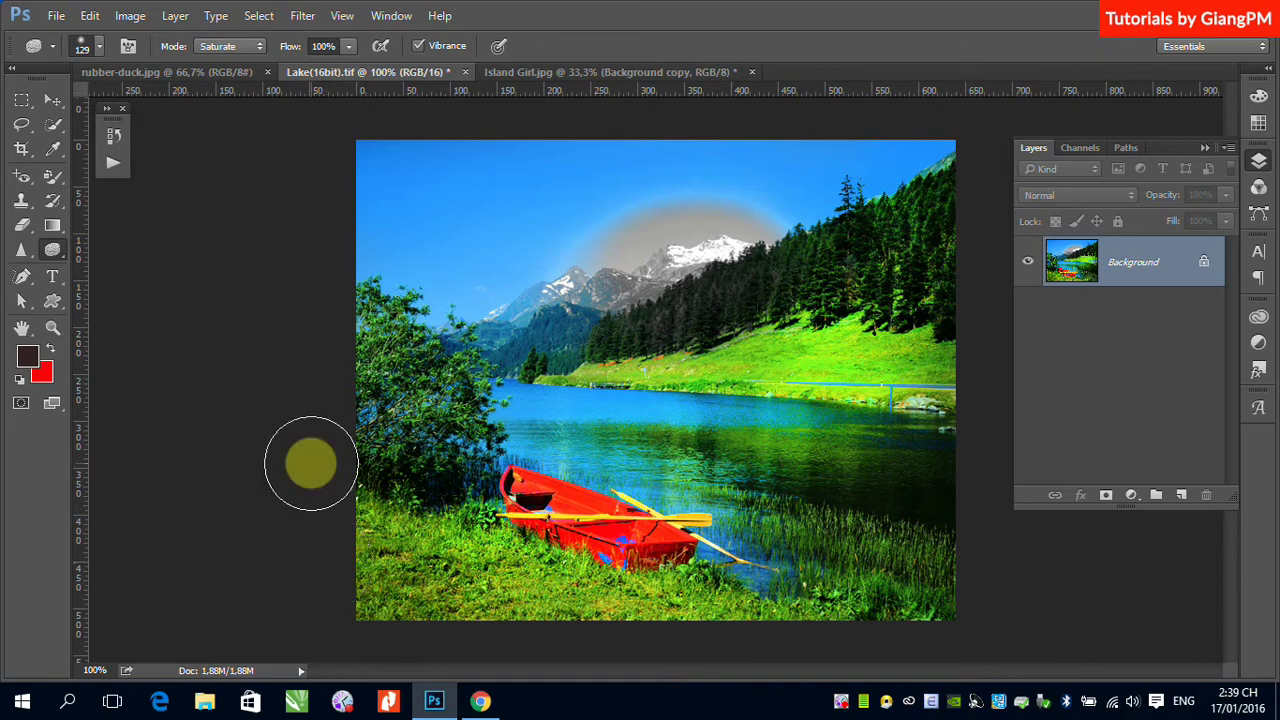
click(54, 104)
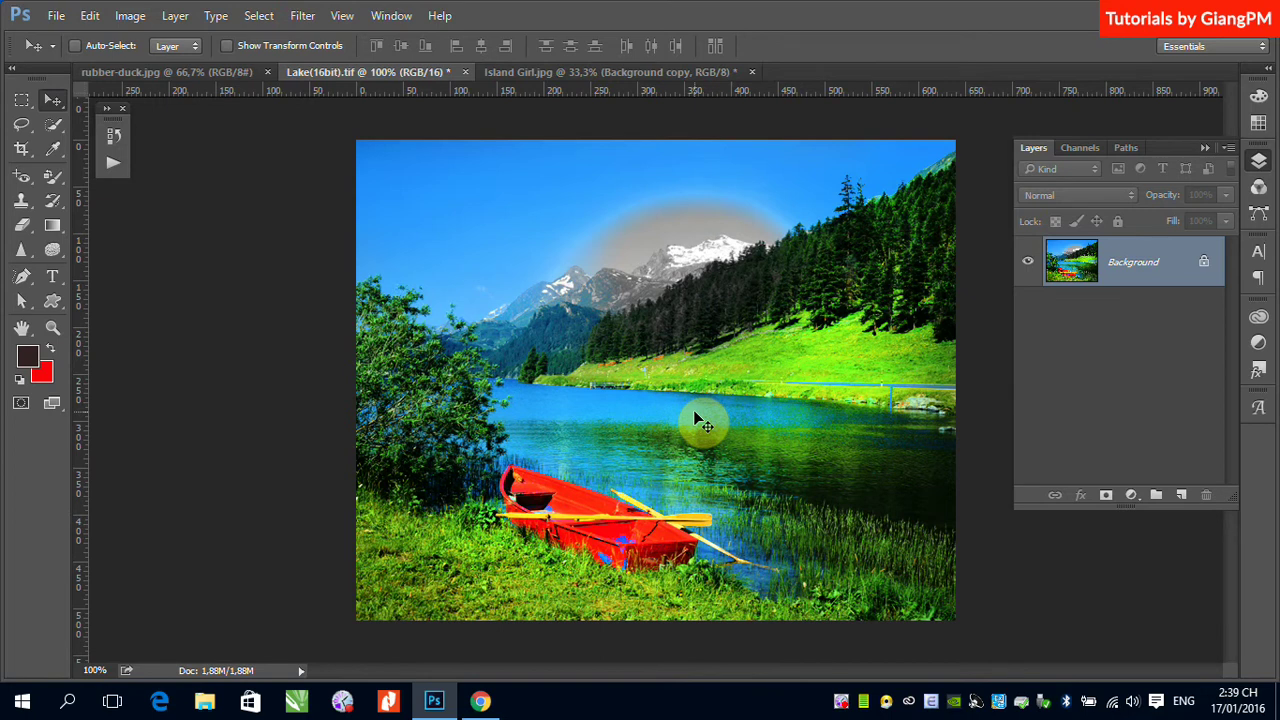
Select the Sponge Tool again from the Dodge tool group in the toolbar.
click(55, 253)
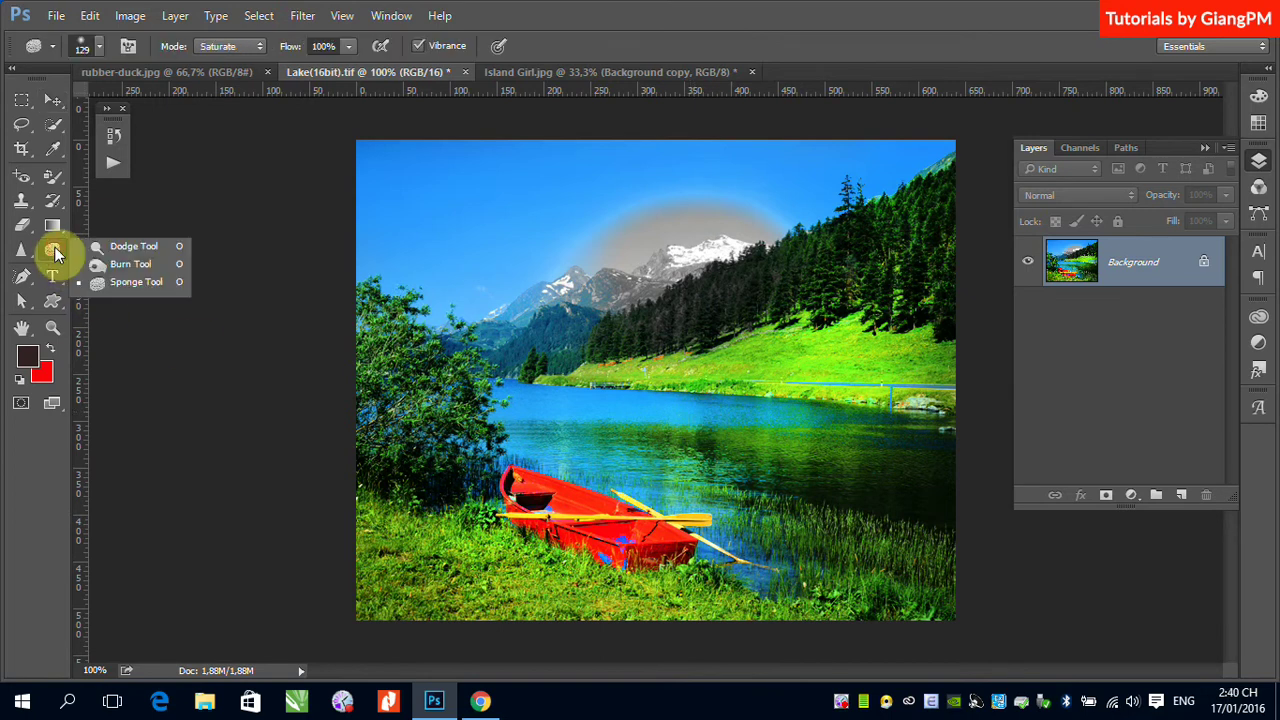